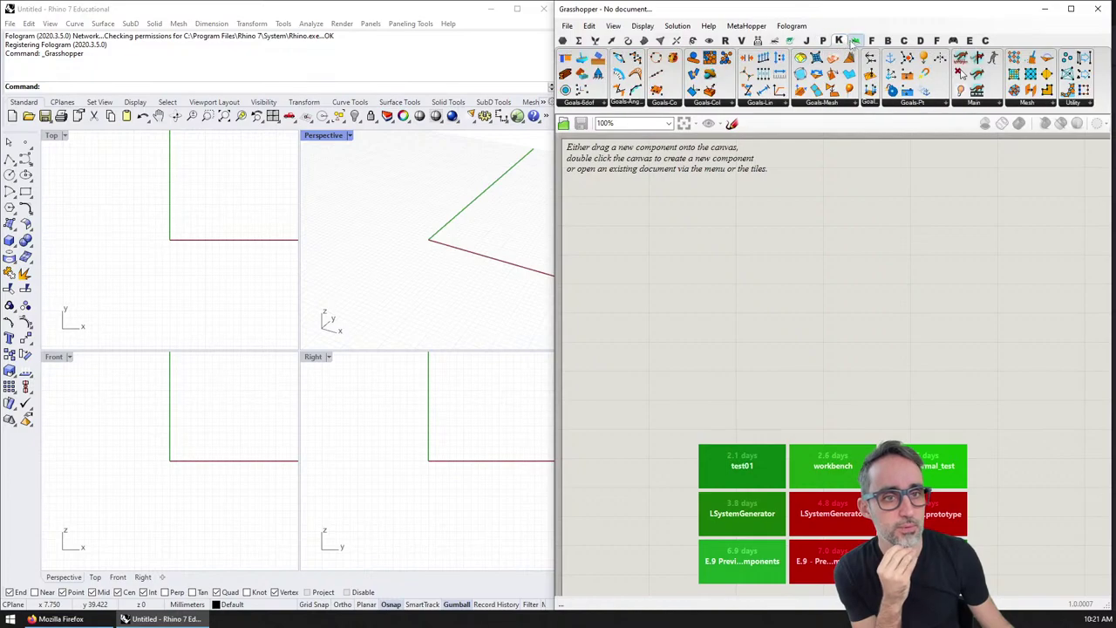
Step: Look through the components of several installed Grasshopper plug-ins and the built-in Params set
click(872, 41)
click(888, 41)
click(904, 41)
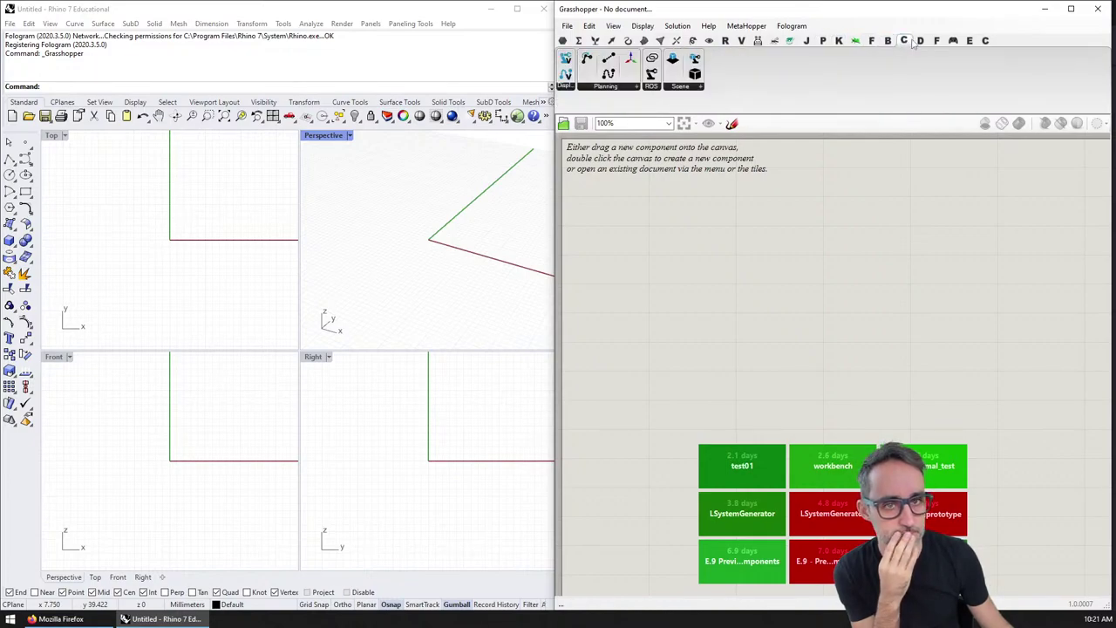
click(920, 41)
click(937, 41)
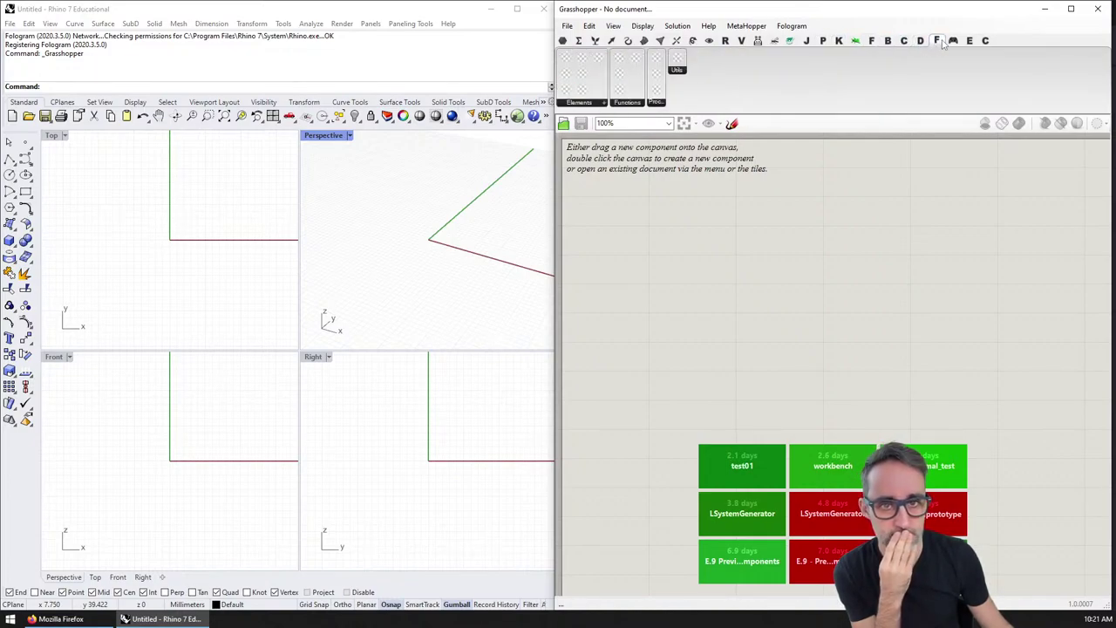
click(628, 41)
click(571, 41)
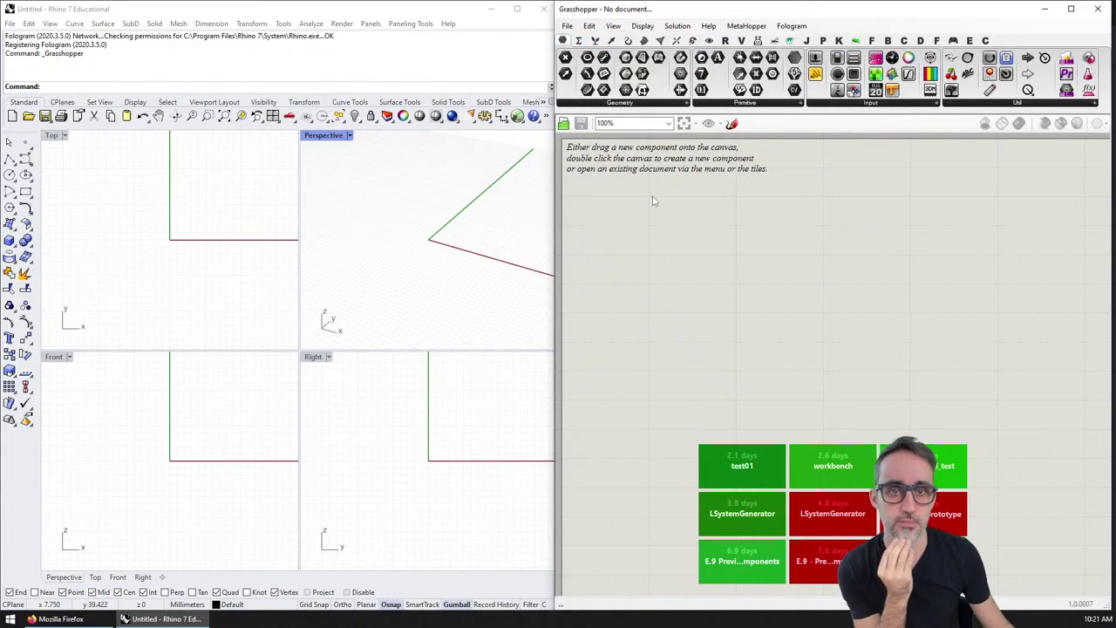
Step: Switch to Firefox, go to food4rhino.com, and view its app listing before returning to the home page
click(56, 618)
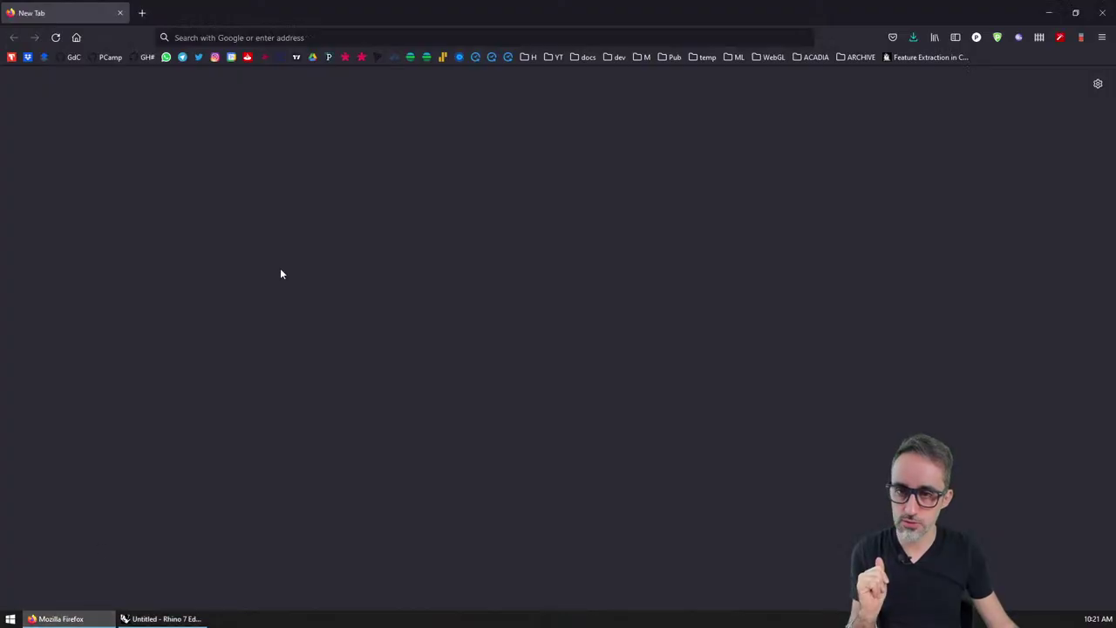
click(305, 37)
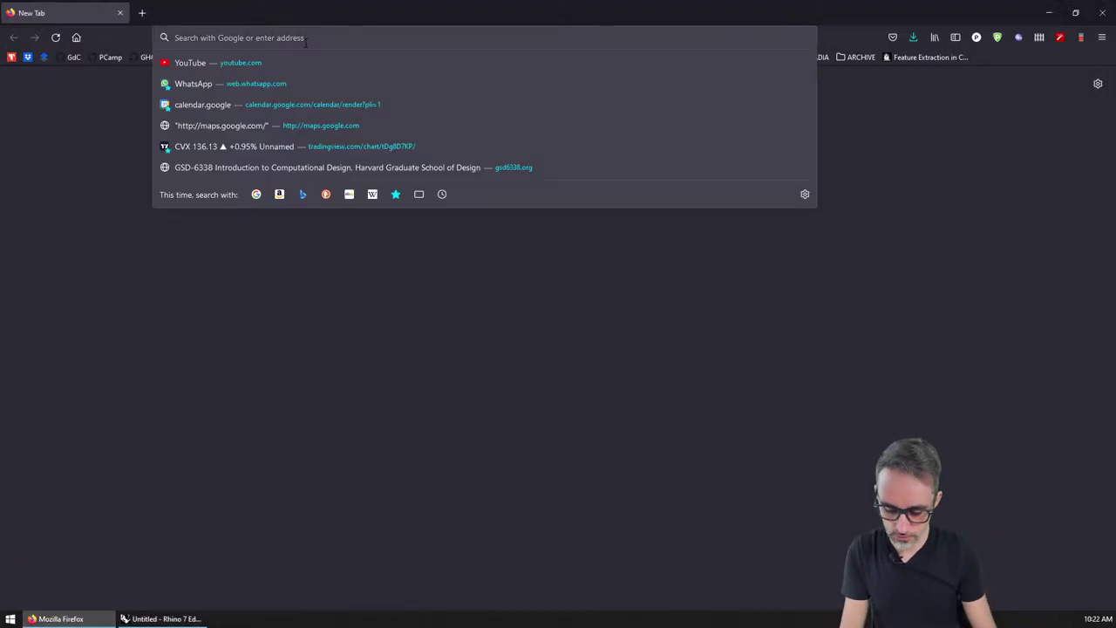
text(f)
text(usi)
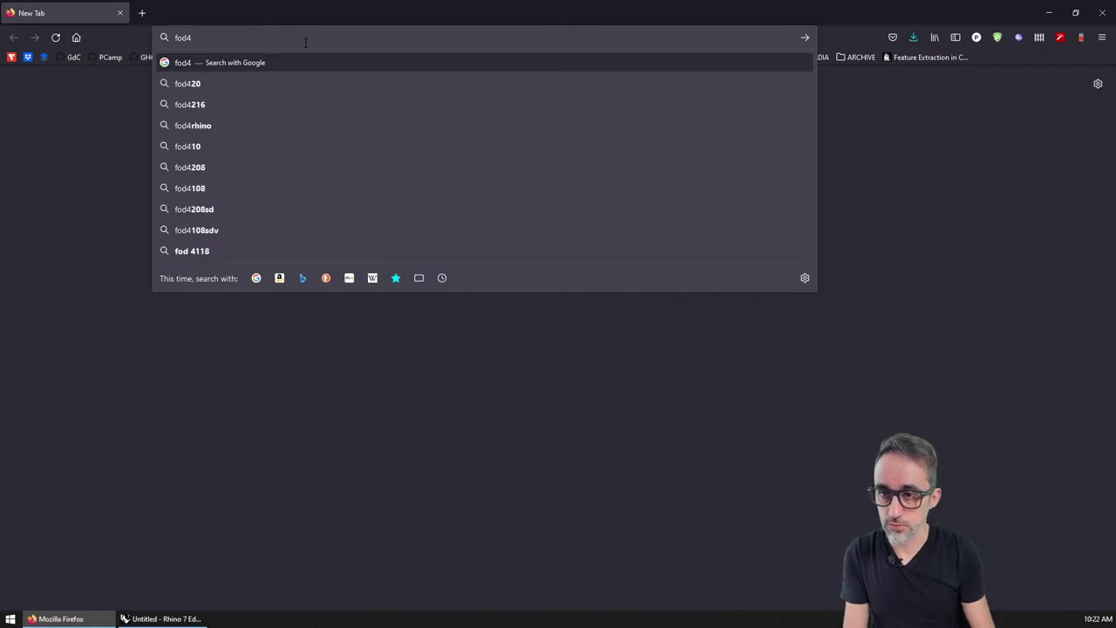
key(BackSpace)
key(BackSpace)
key(BackSpace)
text(ood4rhino.com/)
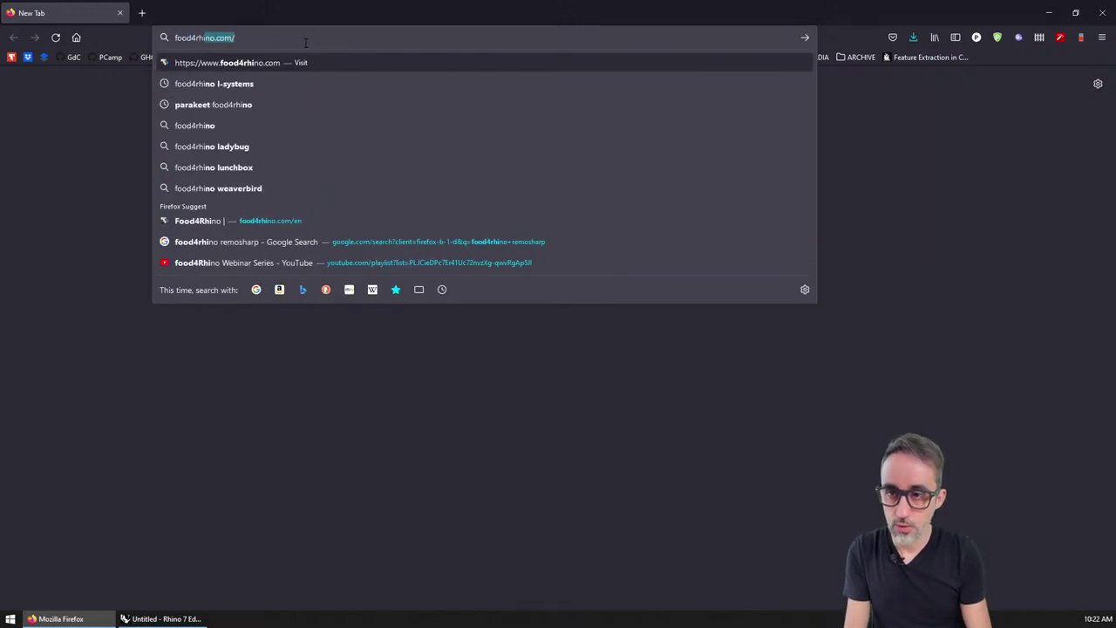
key(Return)
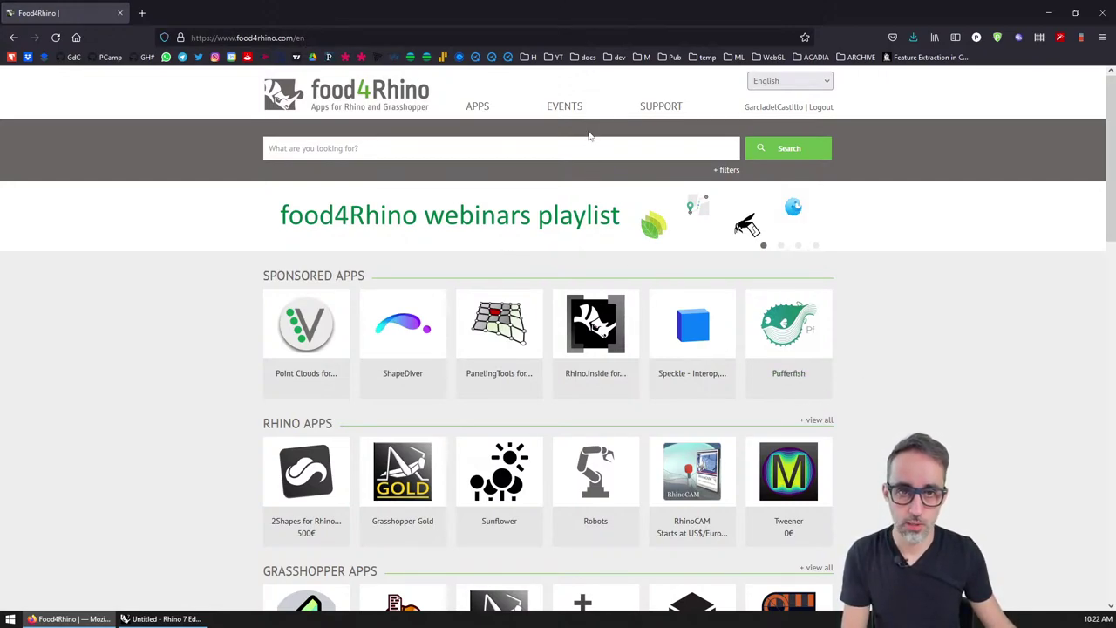
click(480, 105)
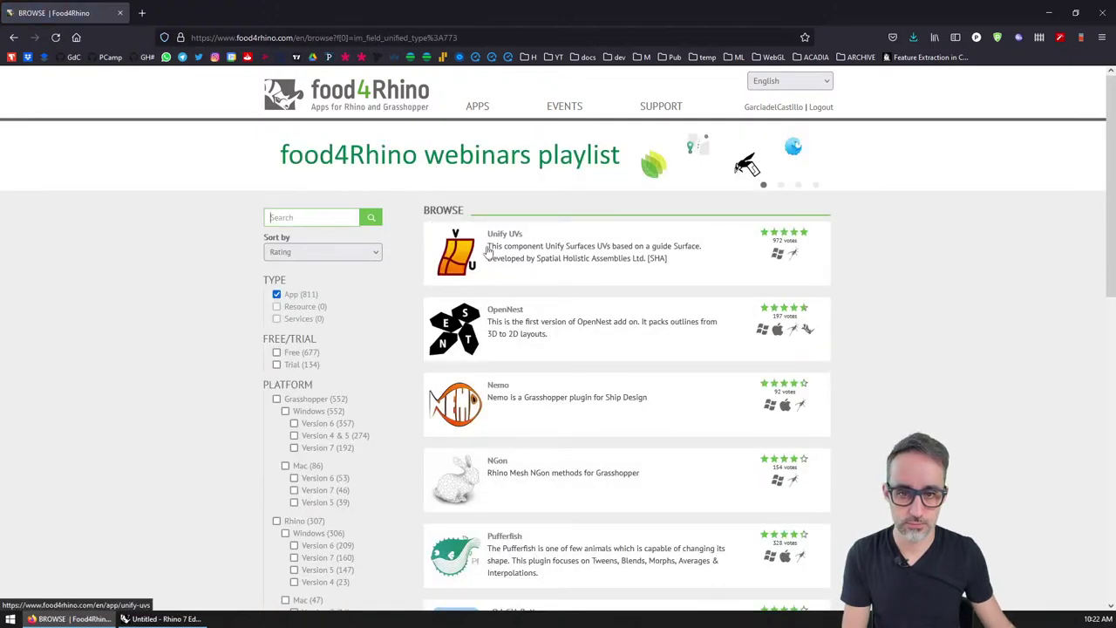
key(alt+Left)
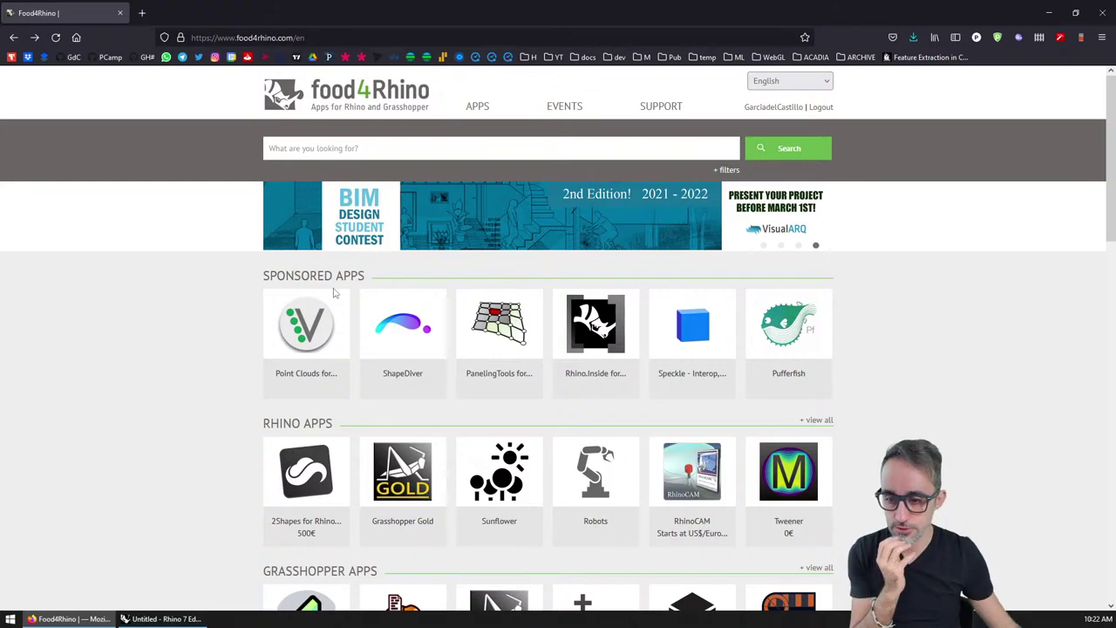
Step: Switch to Rhino and view the online packages with the PackageManager command, closing the dialog without installing anything
click(161, 619)
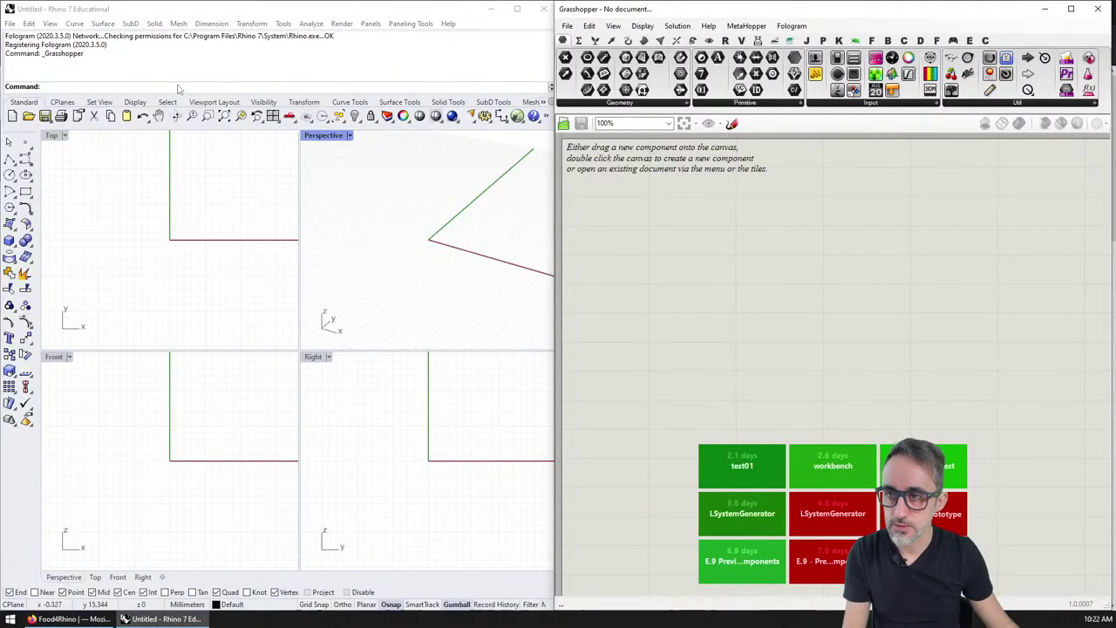
click(209, 4)
text(P)
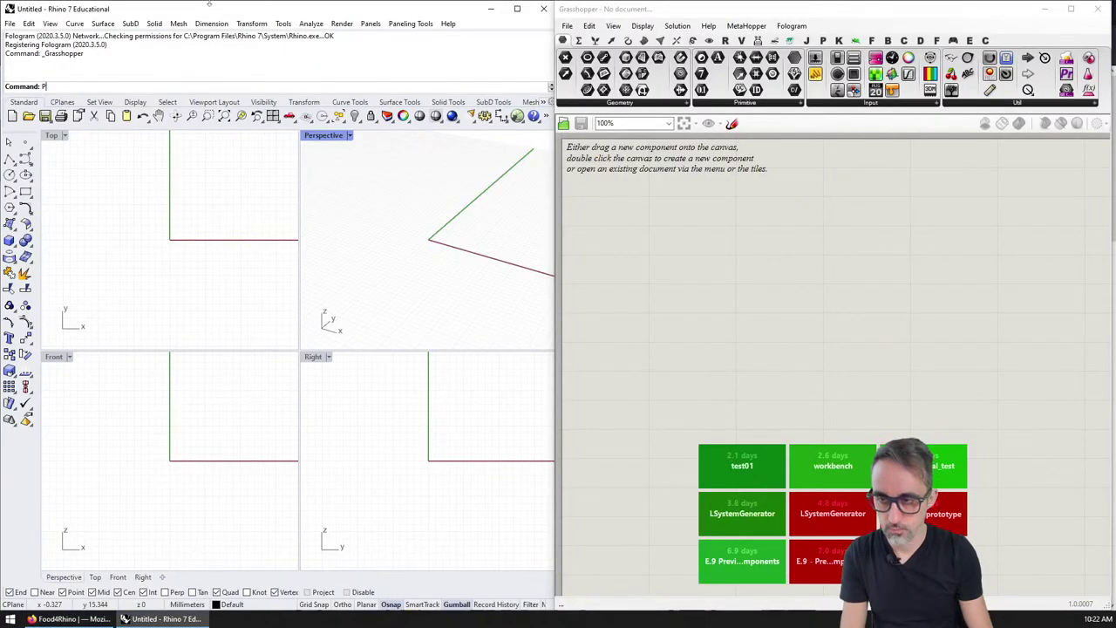
text(ackageManager)
key(Return)
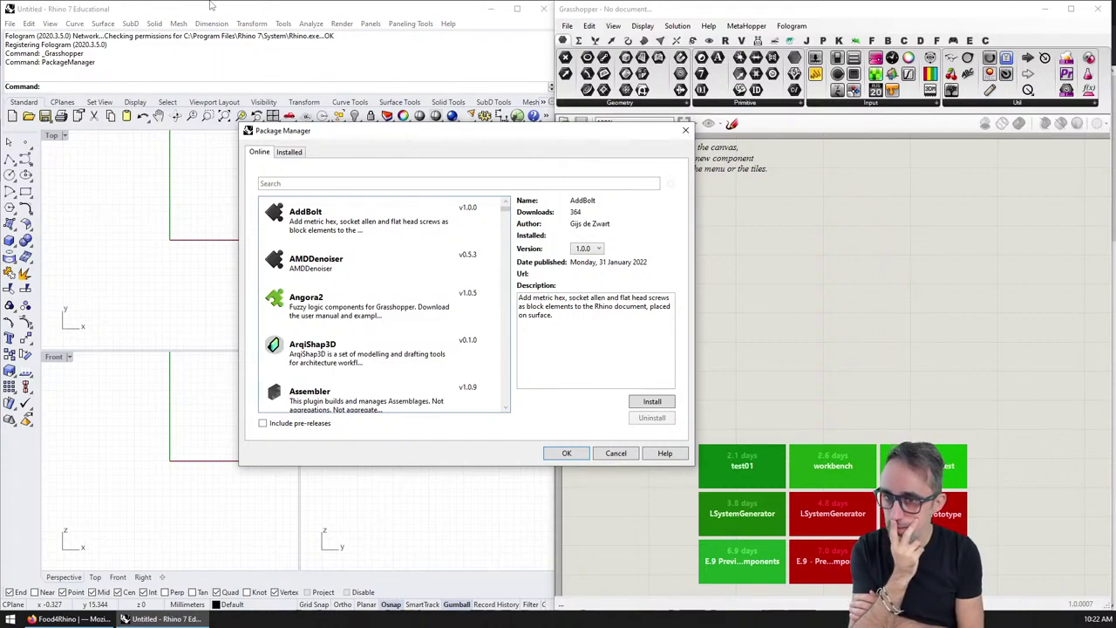
key(Escape)
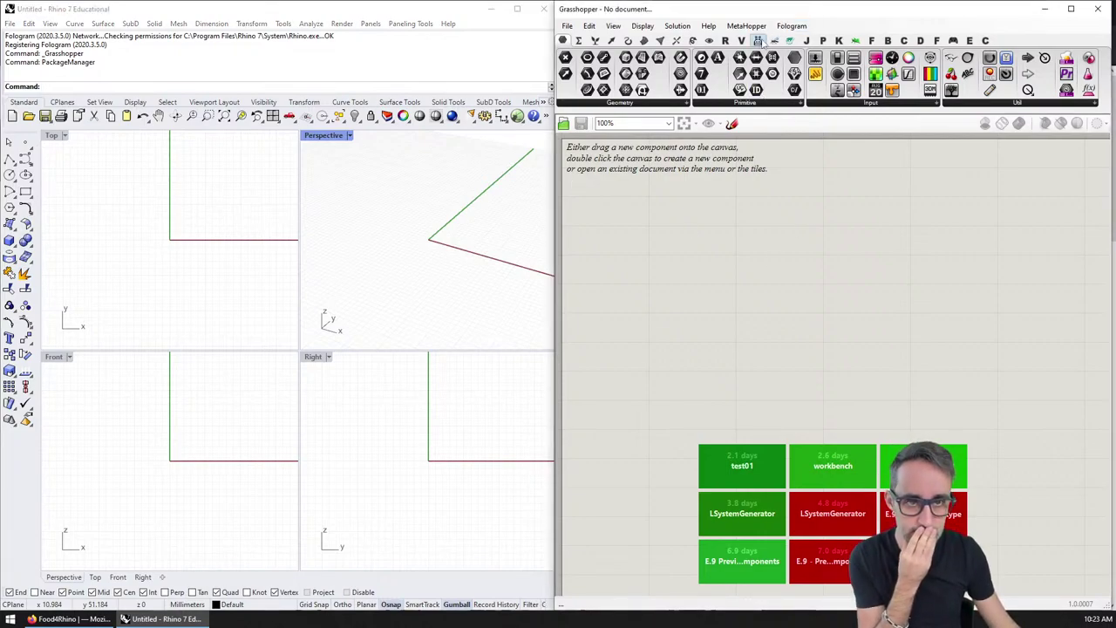
Step: Examine the component sets of the installed Grasshopper plug-ins one after another, including COMPAS FAB, XboxGrasshopper and jSwan
click(742, 41)
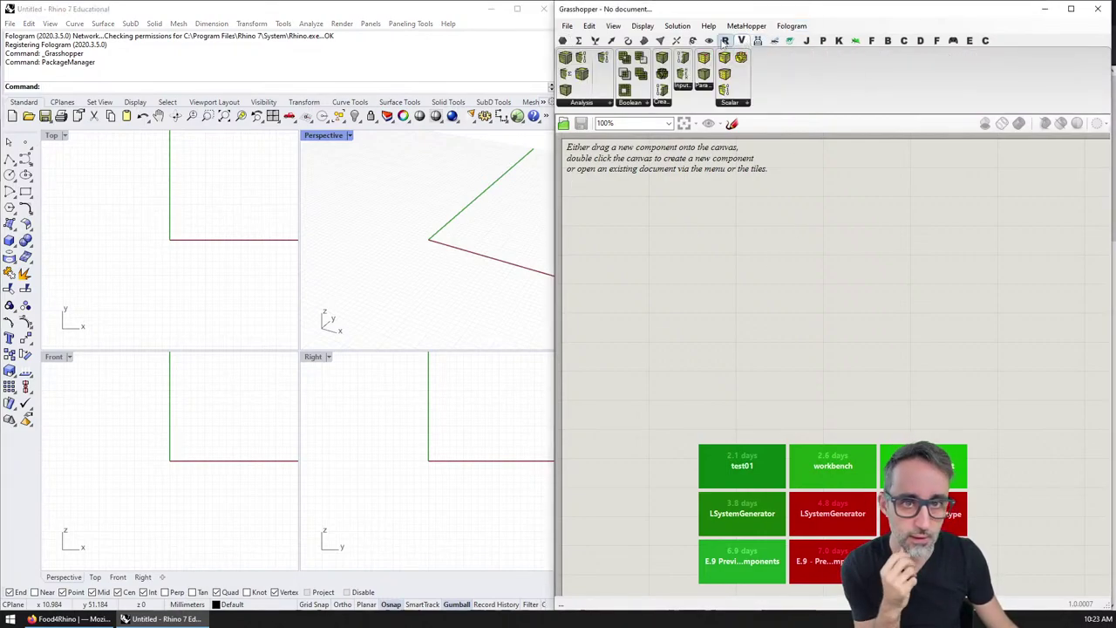
click(727, 41)
click(742, 41)
click(758, 41)
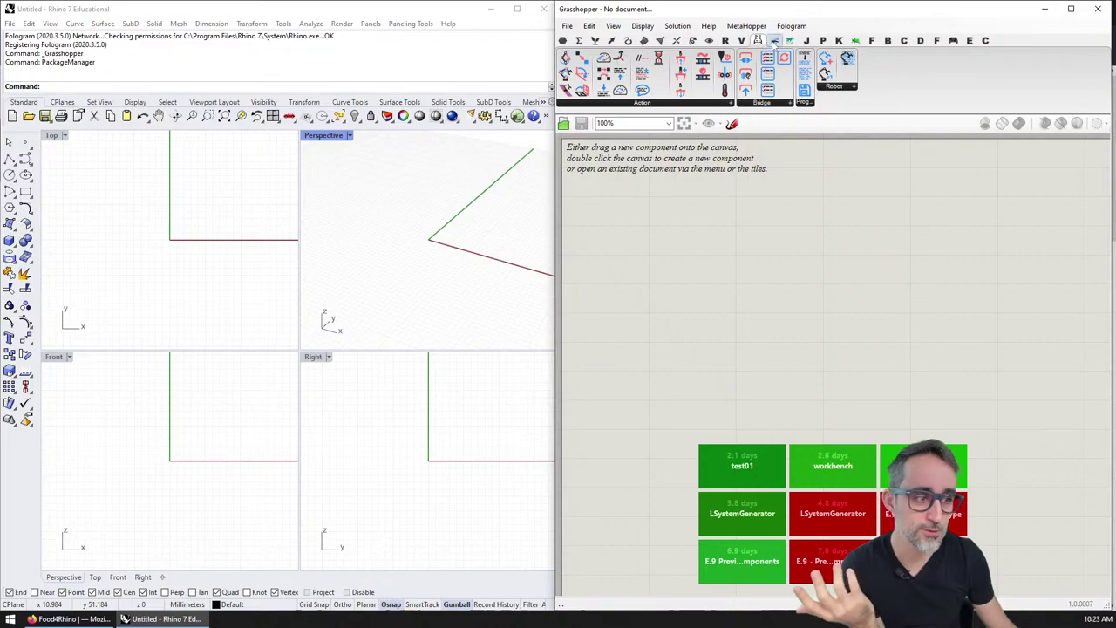
click(773, 41)
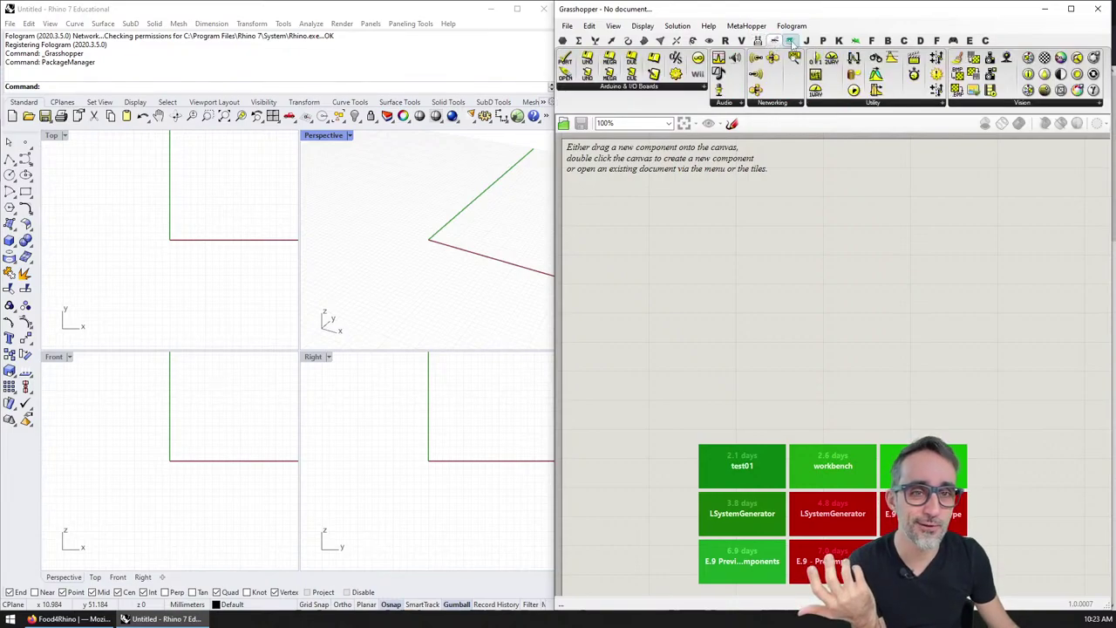
click(789, 41)
click(807, 41)
click(822, 41)
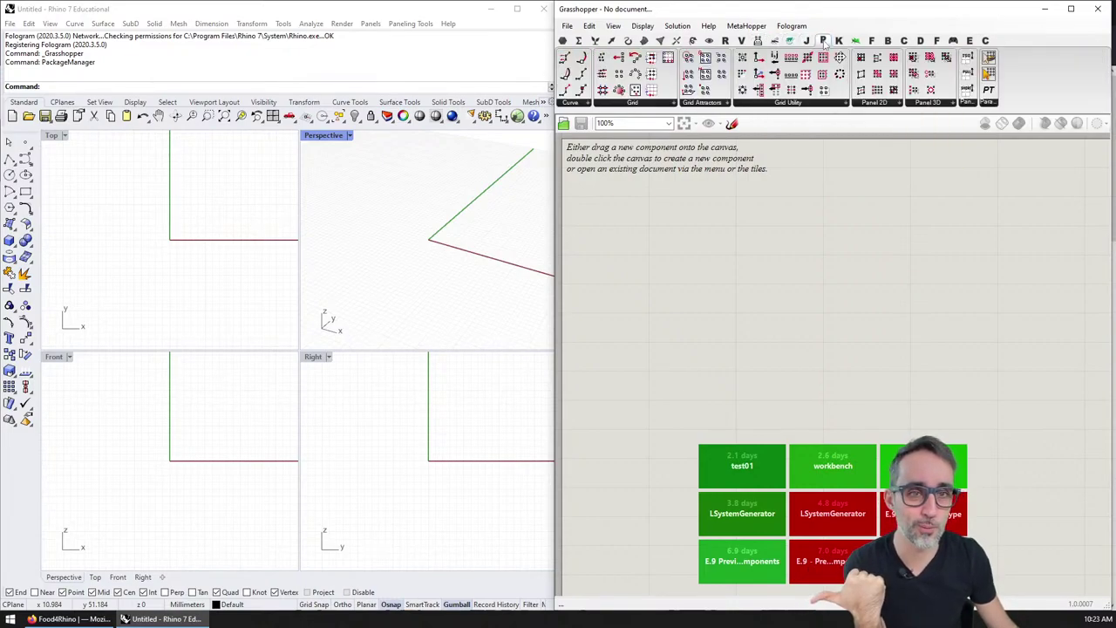
click(840, 41)
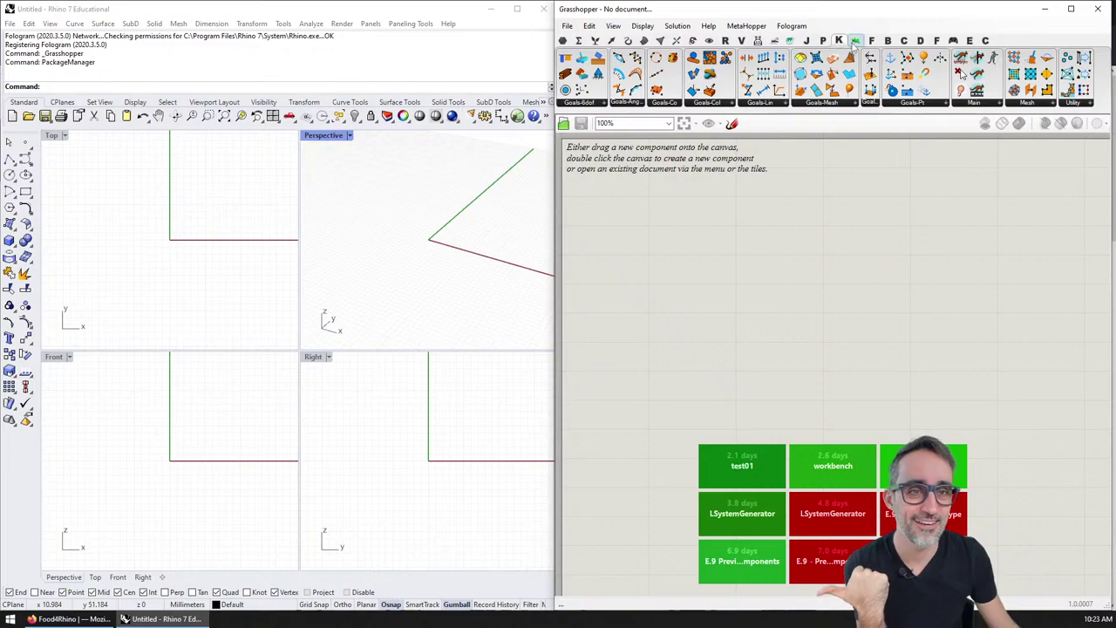
click(855, 41)
click(789, 41)
click(807, 41)
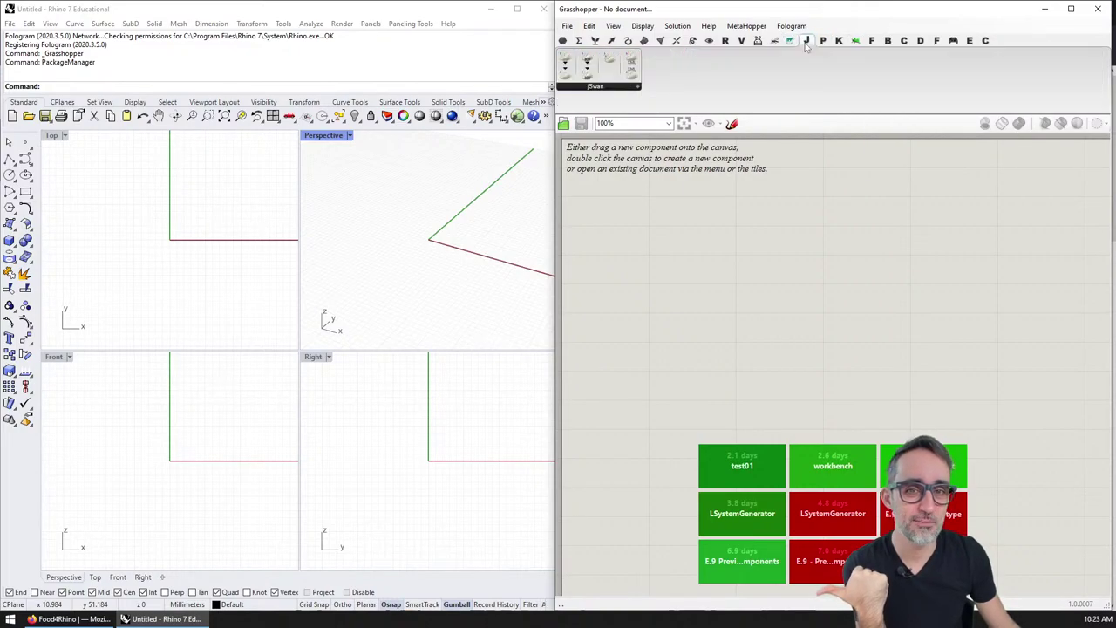
click(855, 41)
click(872, 41)
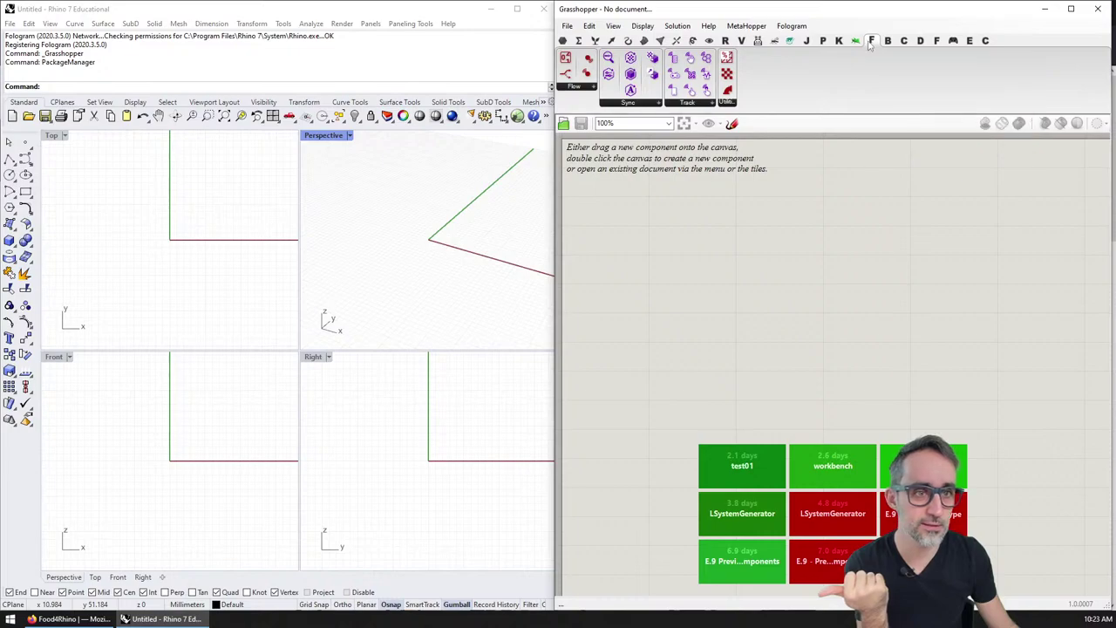
click(888, 41)
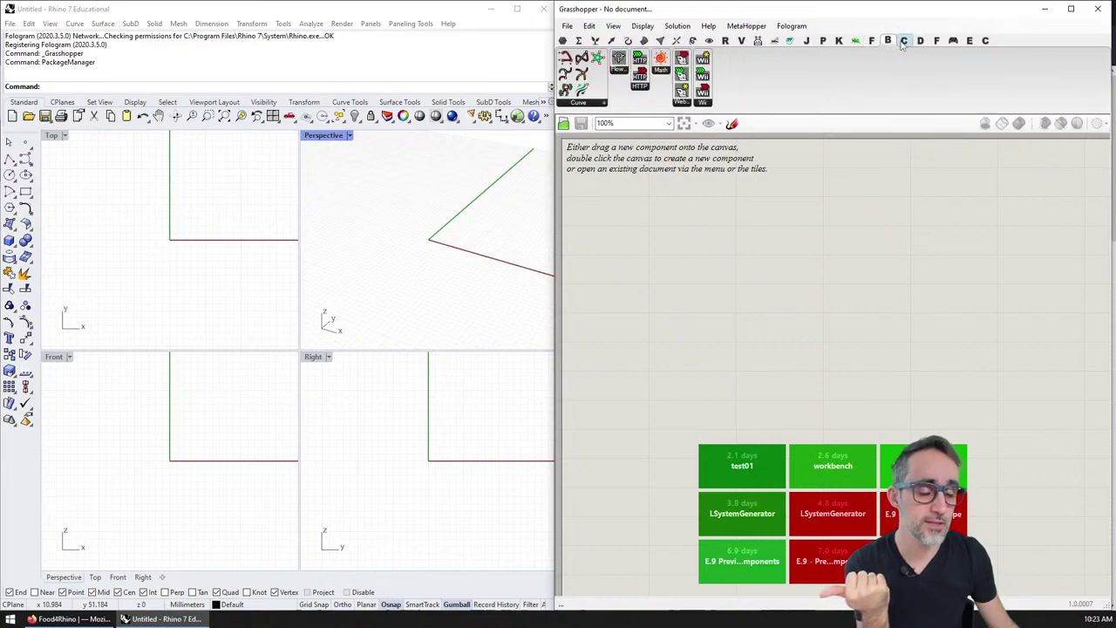
click(905, 42)
click(920, 41)
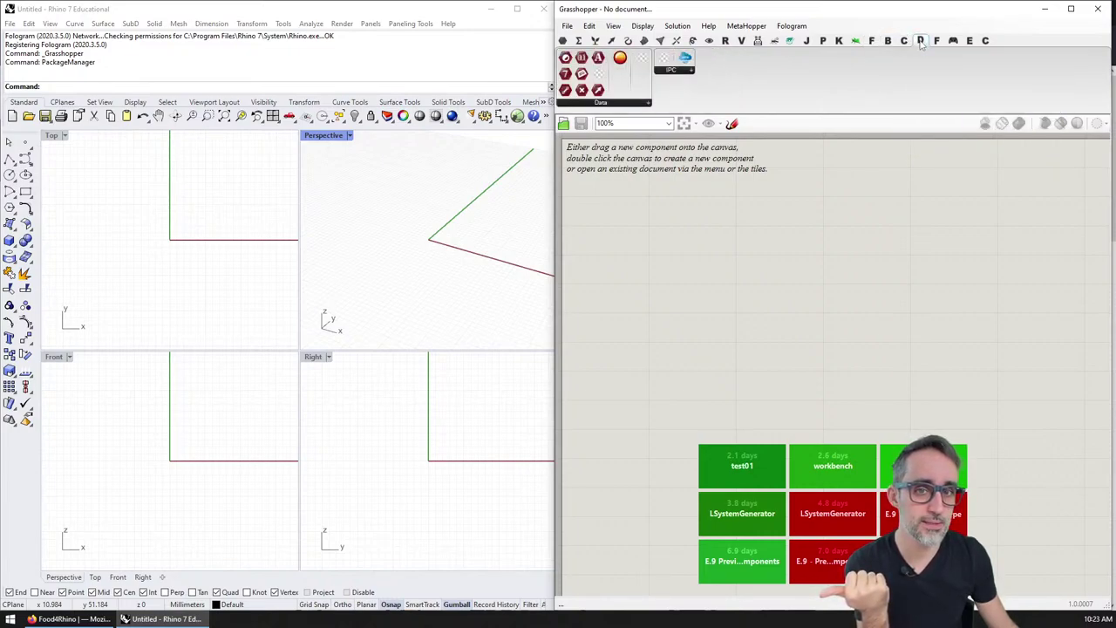
click(937, 42)
click(953, 42)
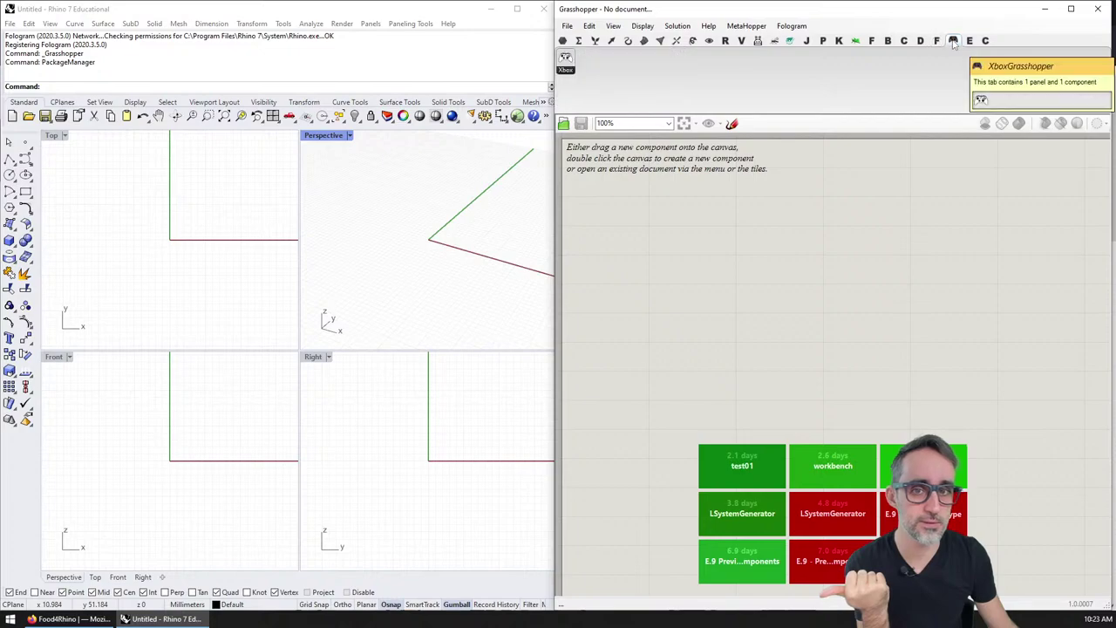
click(970, 41)
click(987, 41)
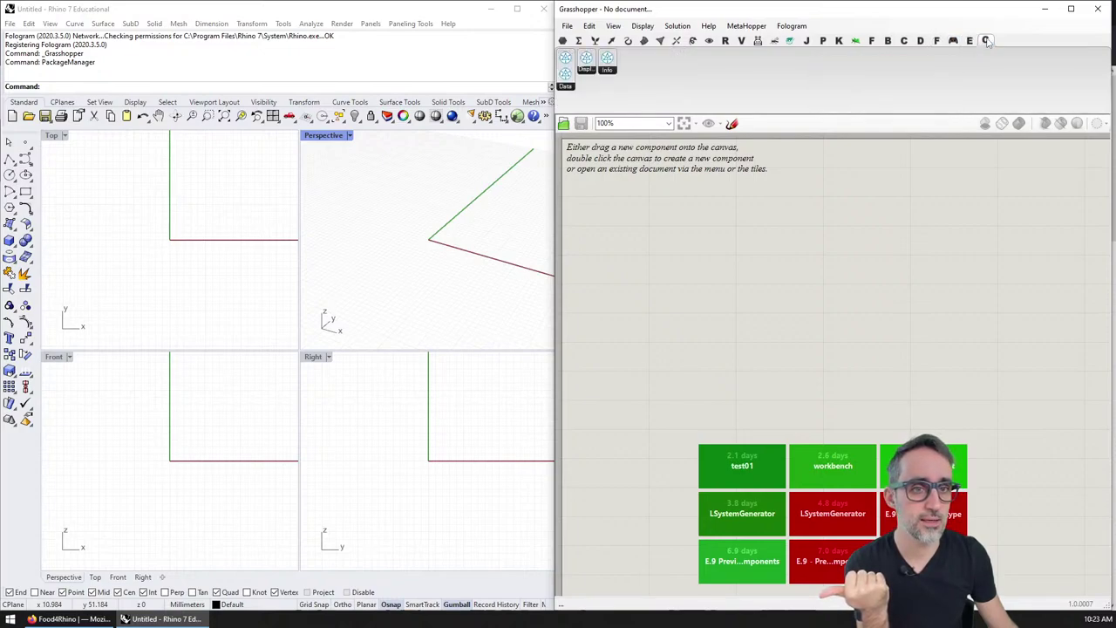
click(905, 41)
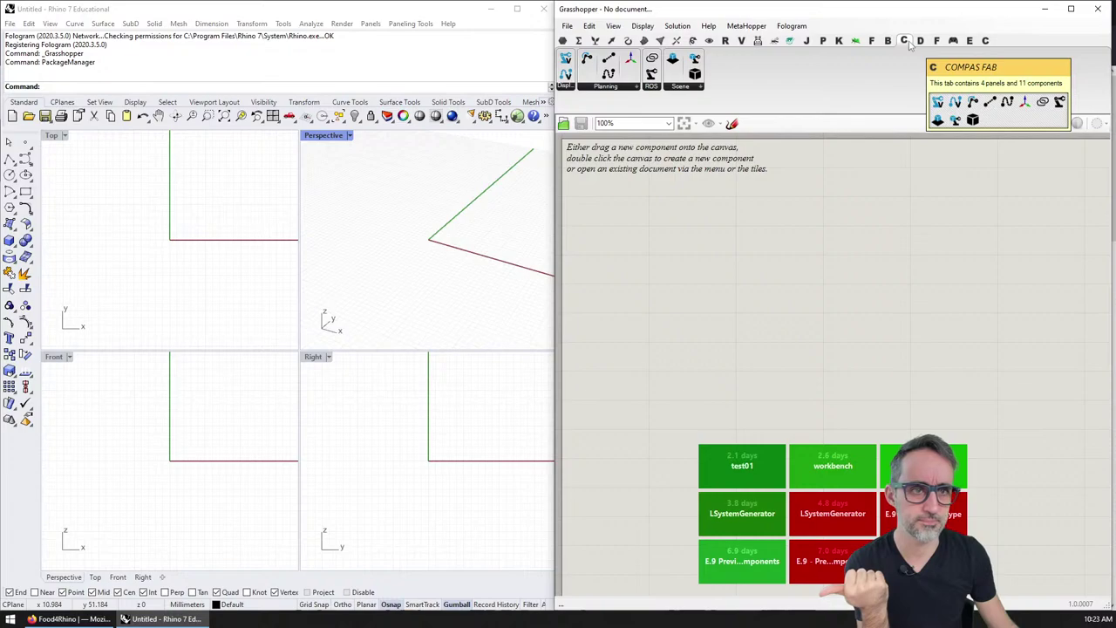
click(986, 41)
click(806, 41)
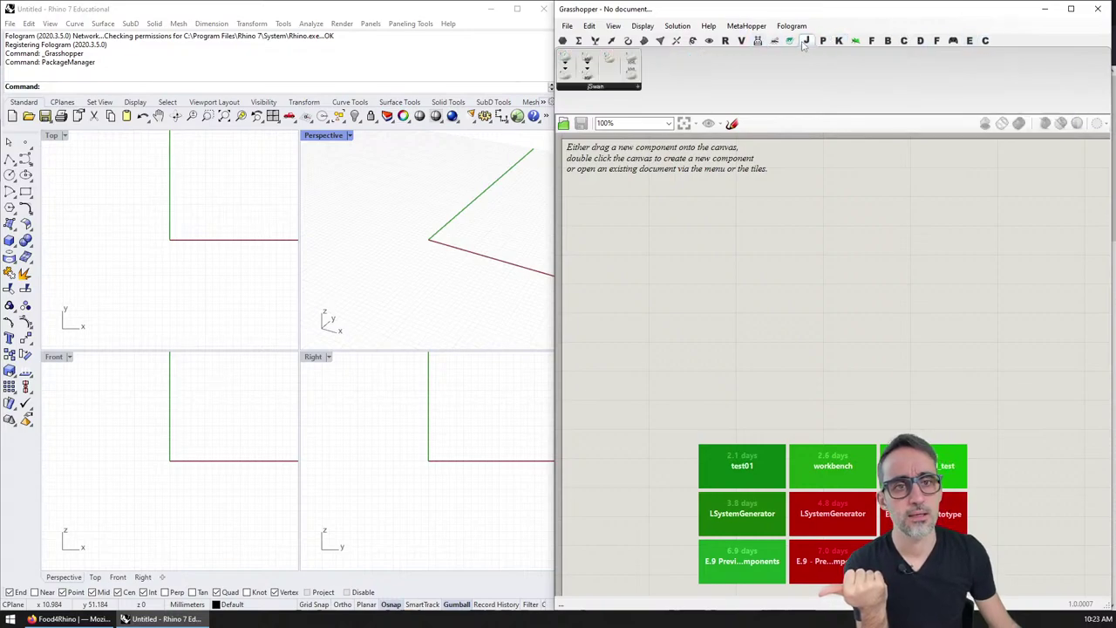
Step: Switch to Firefox, search food4Rhino for jswan, and open the jSwan plug-in's GitHub repository
click(69, 618)
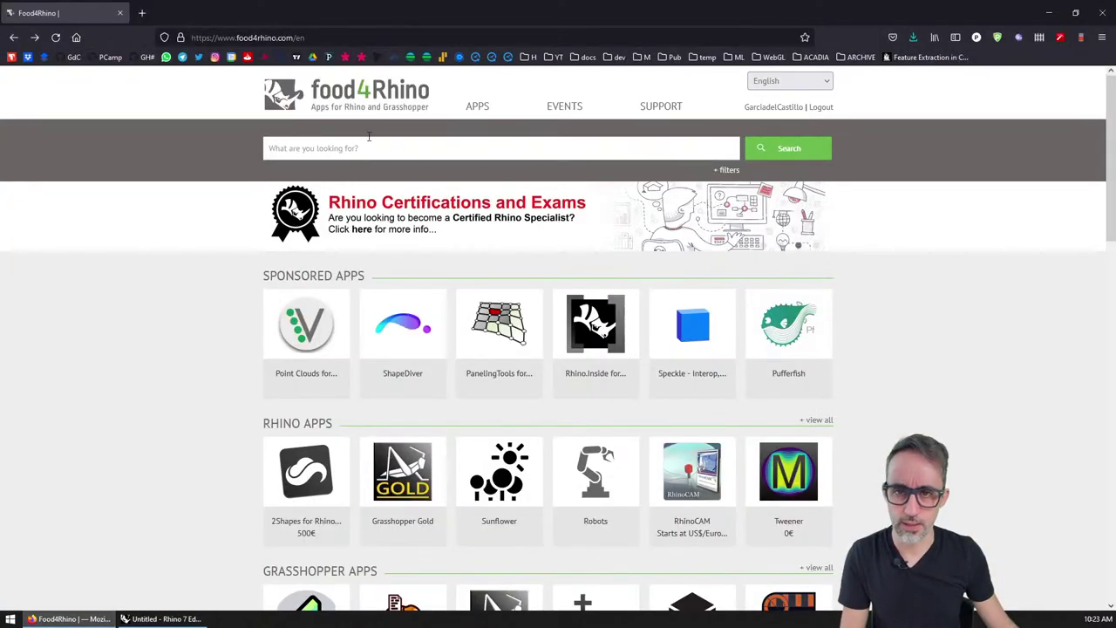
click(141, 14)
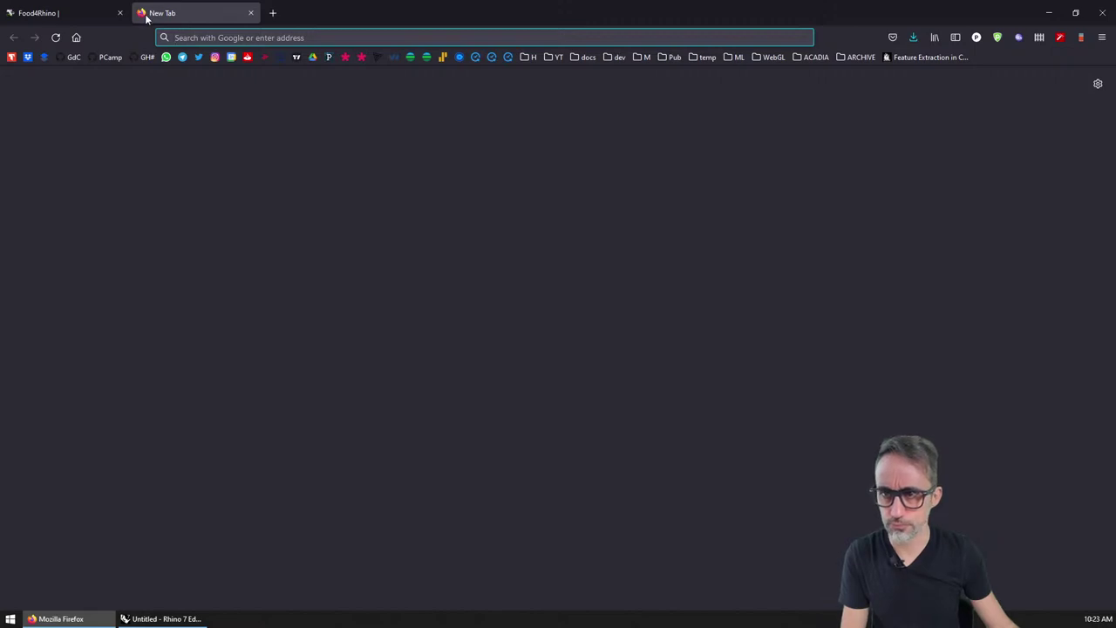
key(ctrl+w)
text(jswa)
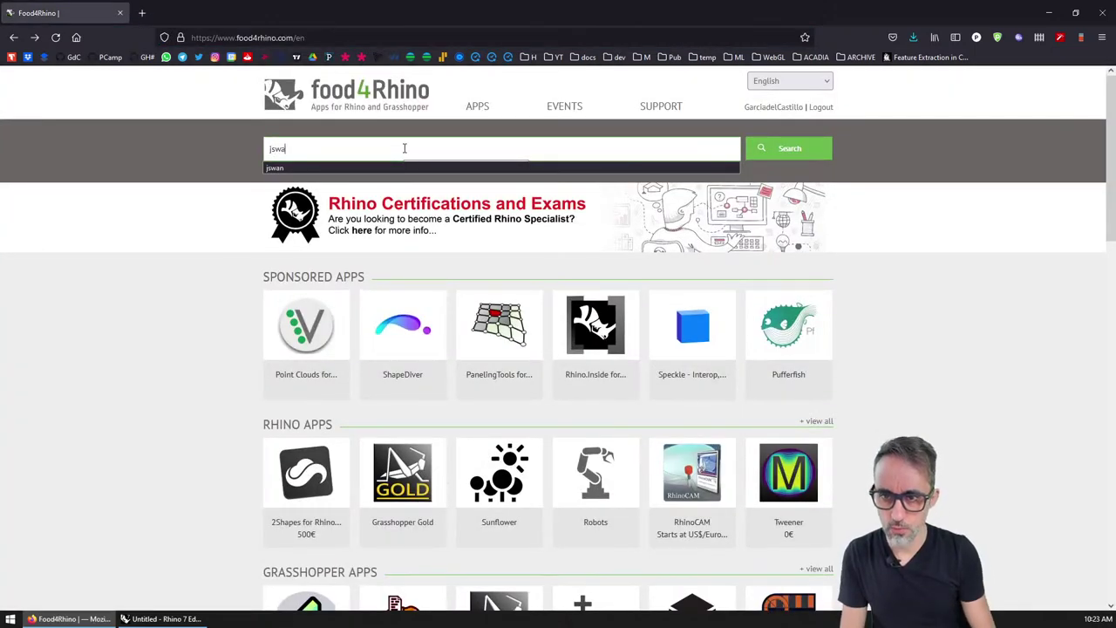
text(n)
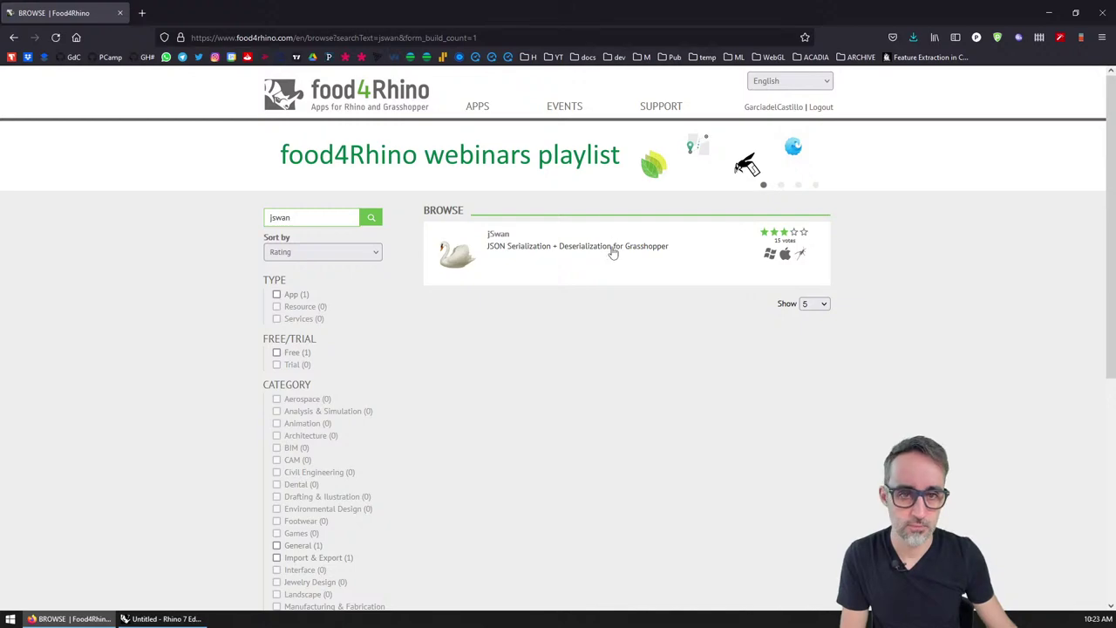
click(559, 252)
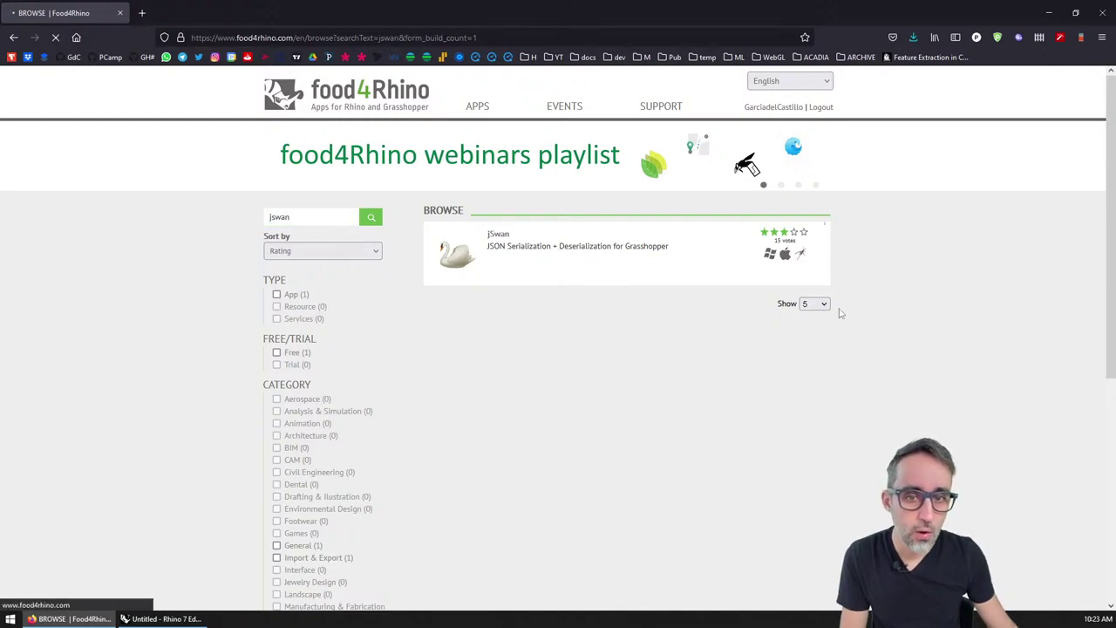
scroll(833, 344, down, 1)
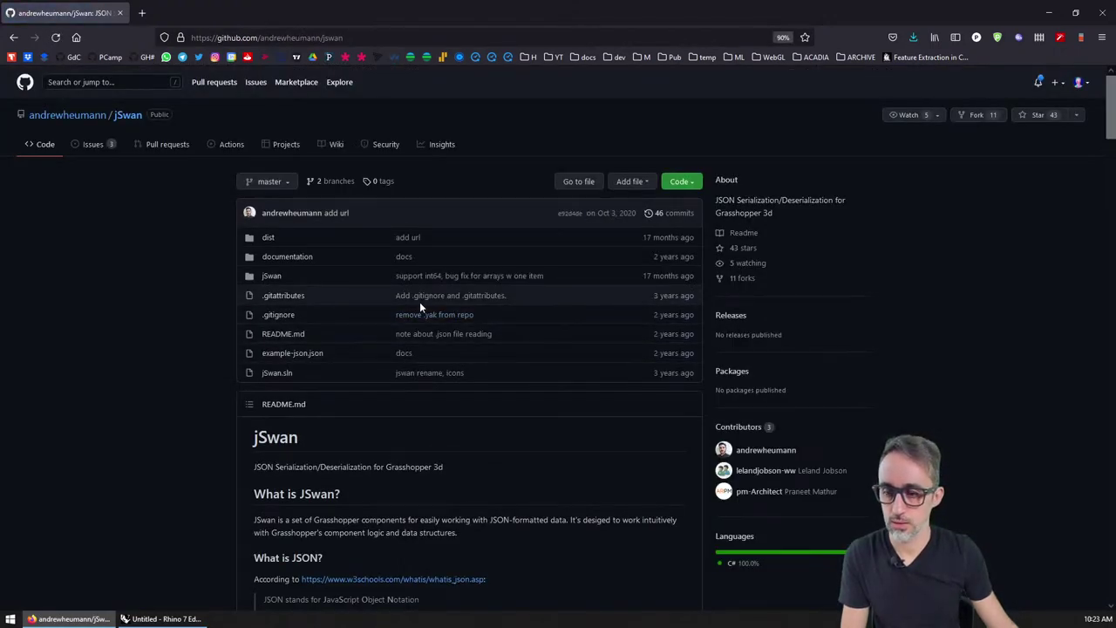
Step: Open the food4Rhino home page in a new browser tab, keeping the jSwan repository open
click(145, 14)
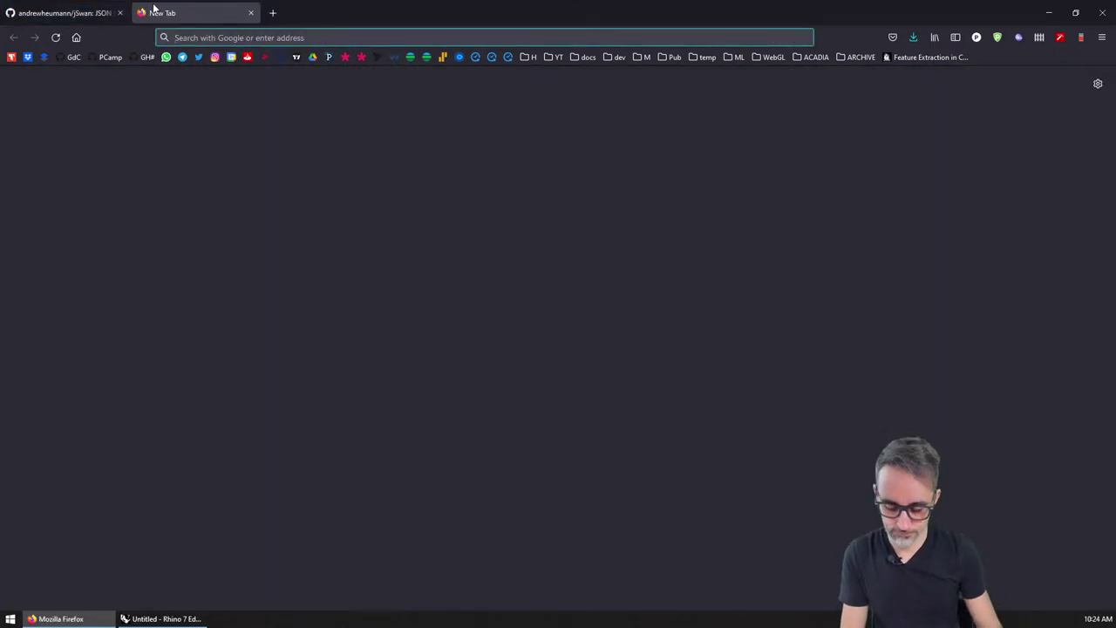
text(food)
key(Return)
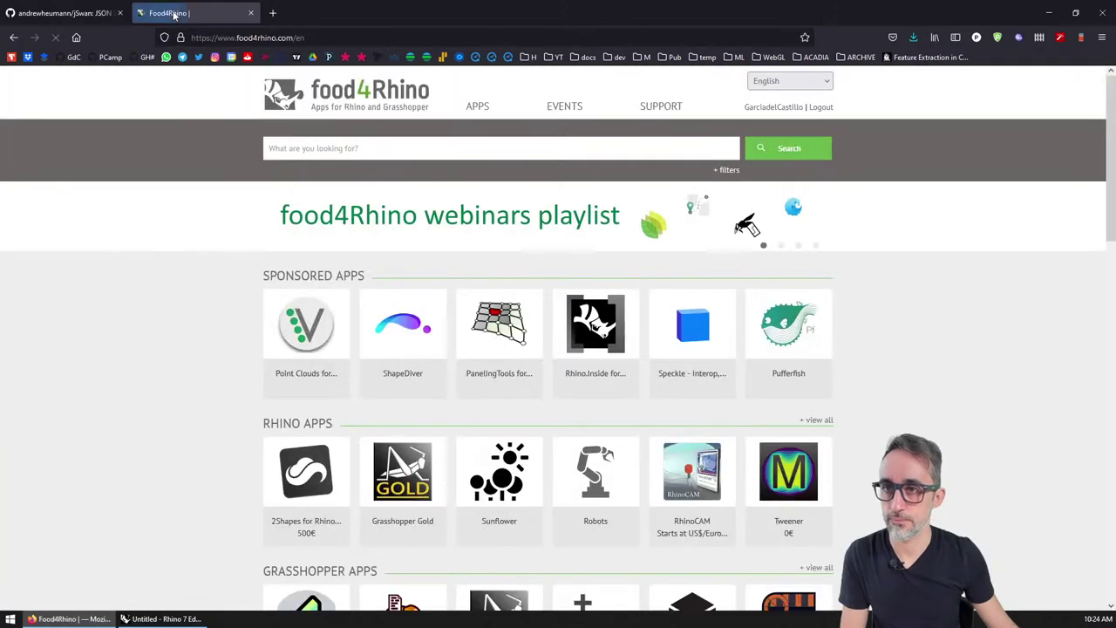
Step: Move the food4Rhino tab ahead of the jSwan repository tab and read the jSwan README with its JSON example
drag(166, 12, 52, 12)
click(192, 12)
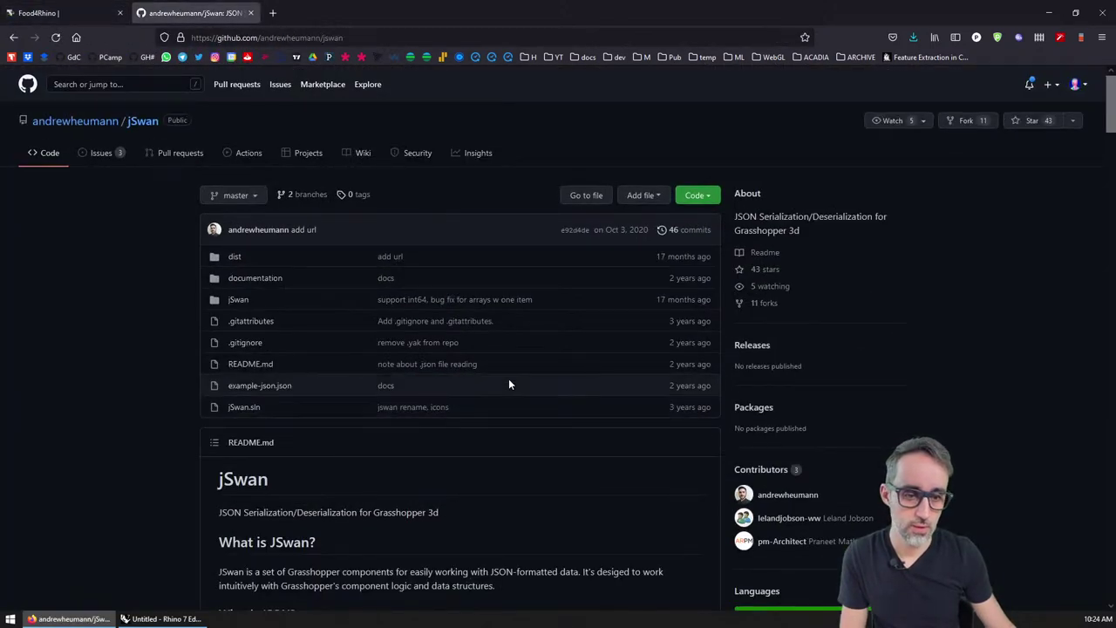
key(ctrl+0)
scroll(817, 460, down, 2)
scroll(555, 535, down, 6)
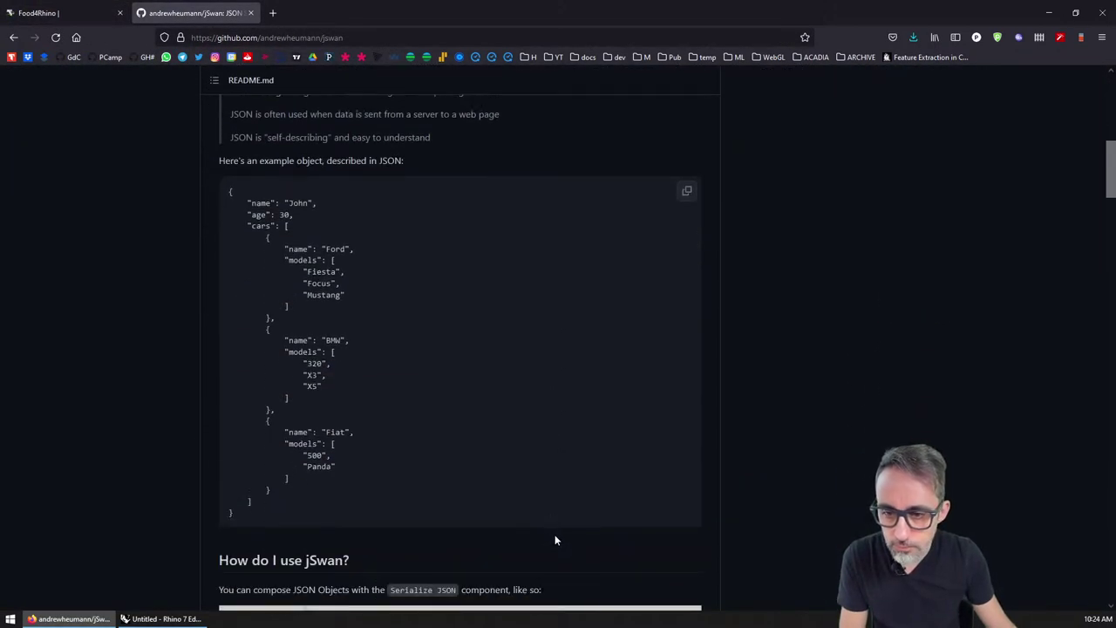
scroll(549, 530, up, 8)
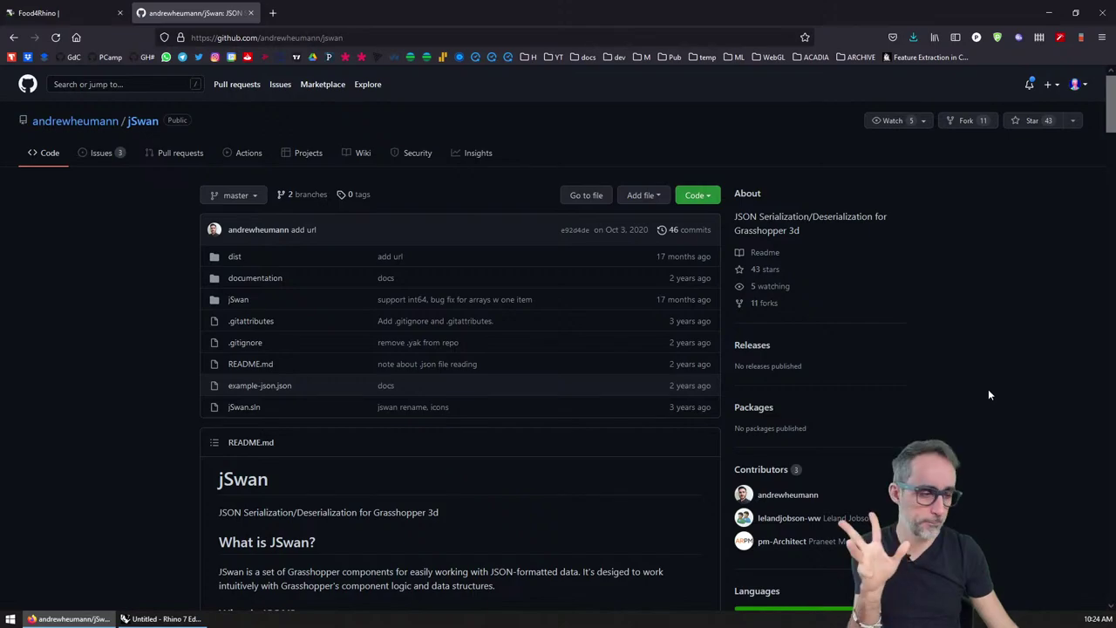
Step: Switch to Rhino and examine the grouped Series, Unit and Move components in the 4.13 Performance Grasshopper definition
click(162, 618)
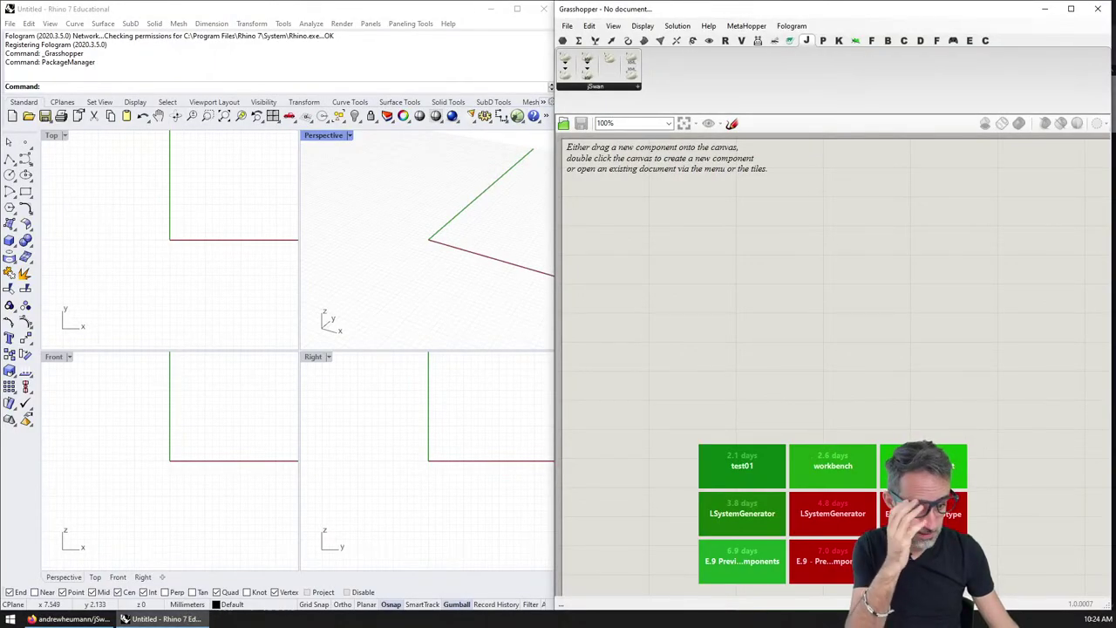
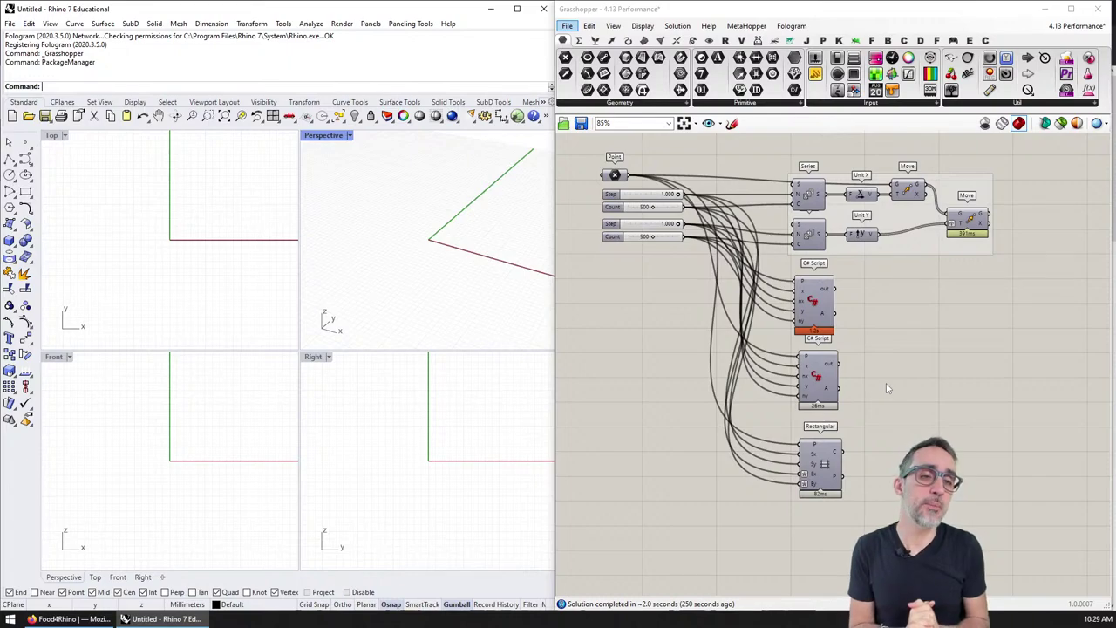
scroll(887, 388, up, 1)
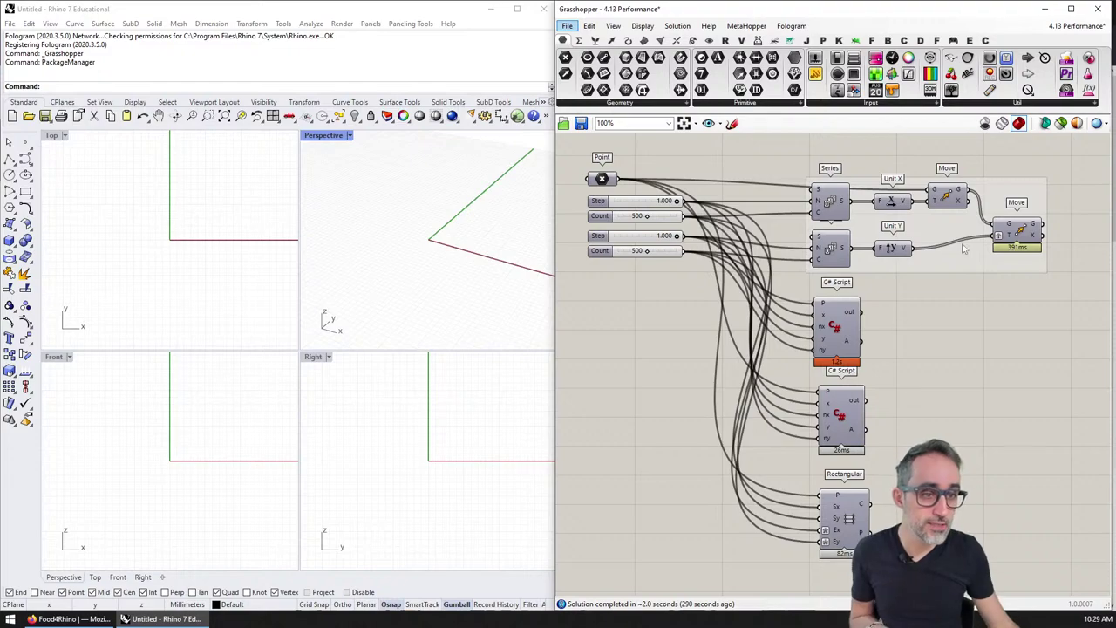
drag(1074, 167, 788, 282)
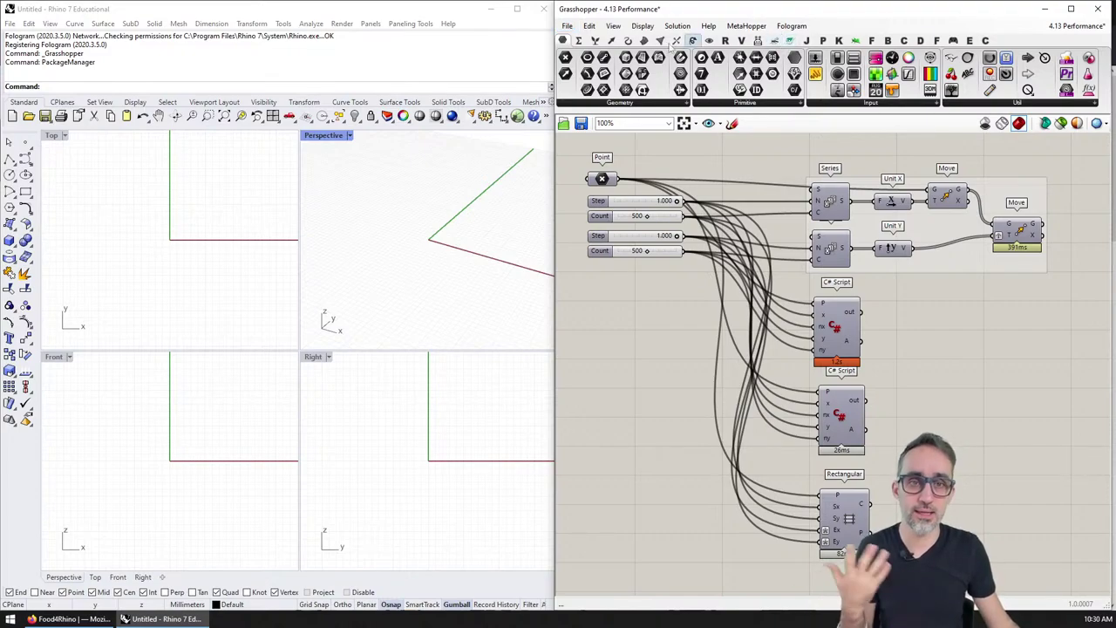
Step: Examine Grasshopper's Transform components and the installed plug-ins' component sets one after another, including the robot, Arduino and Pufferfish sets
click(628, 41)
click(644, 41)
click(694, 41)
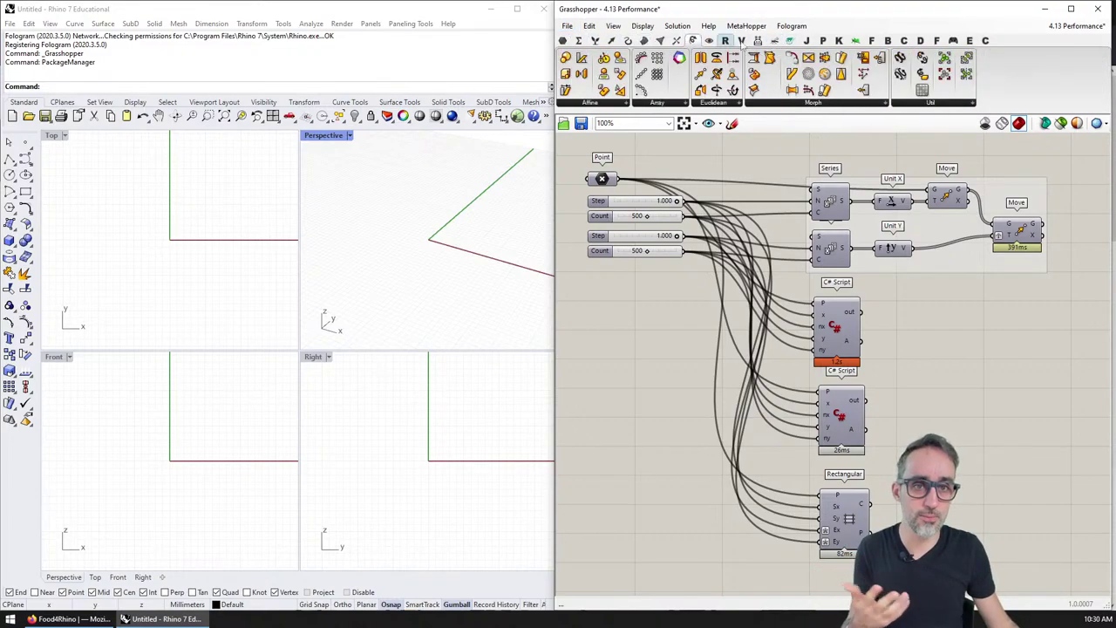
click(727, 41)
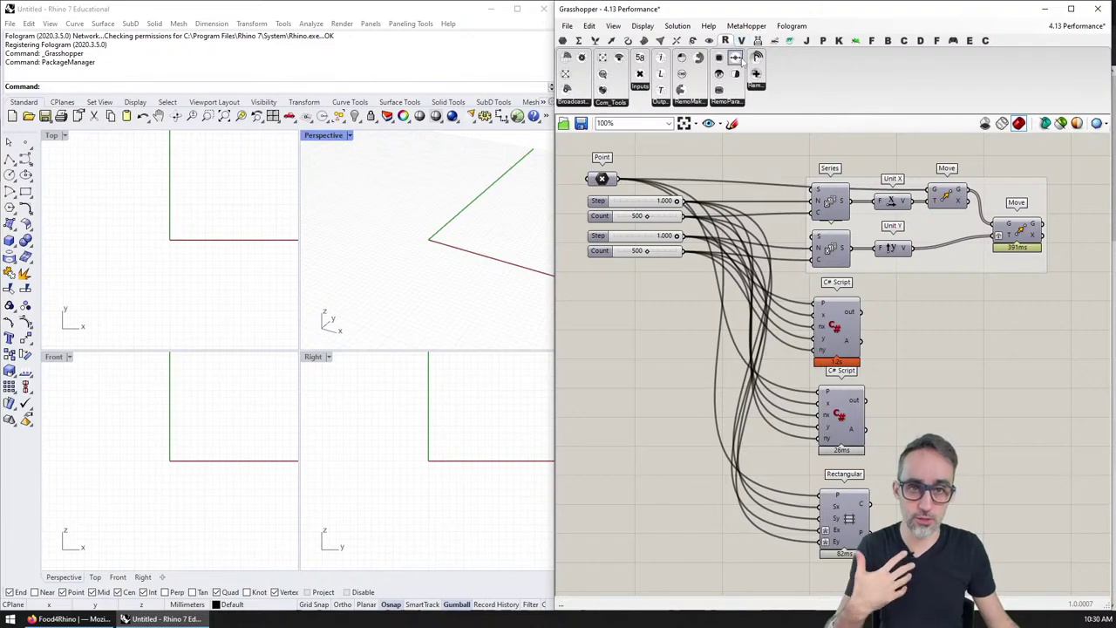
click(741, 41)
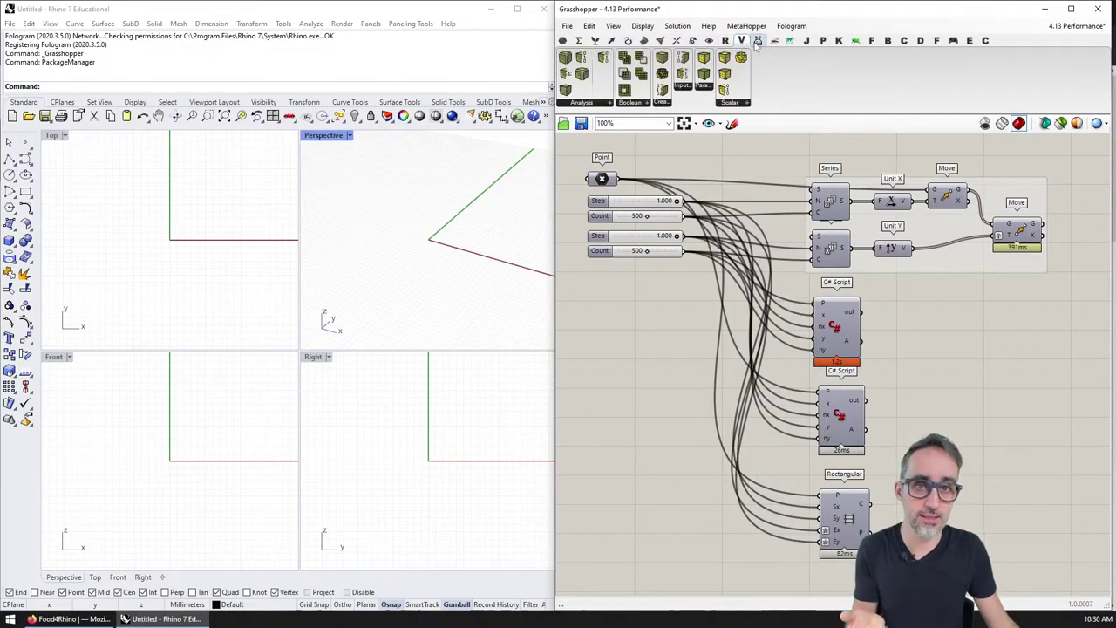
click(757, 41)
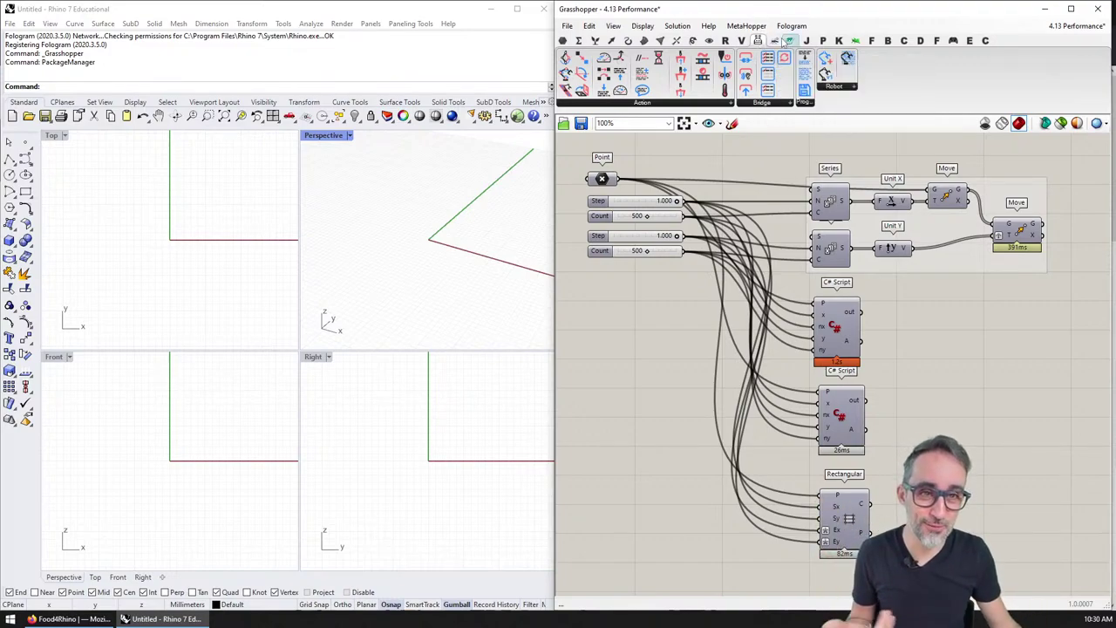
click(774, 41)
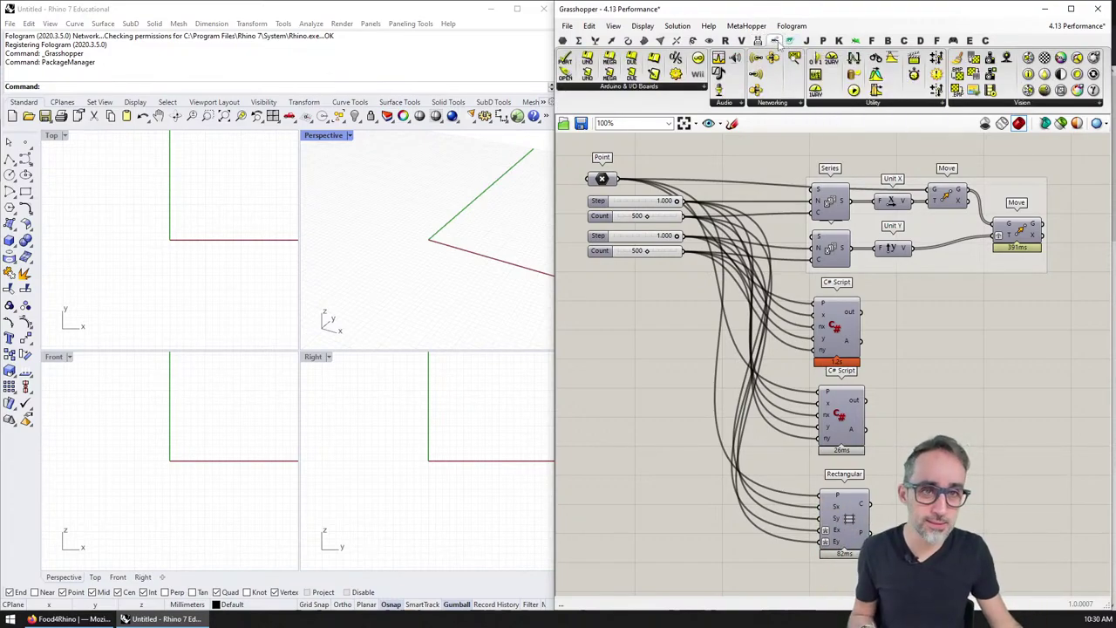
click(790, 41)
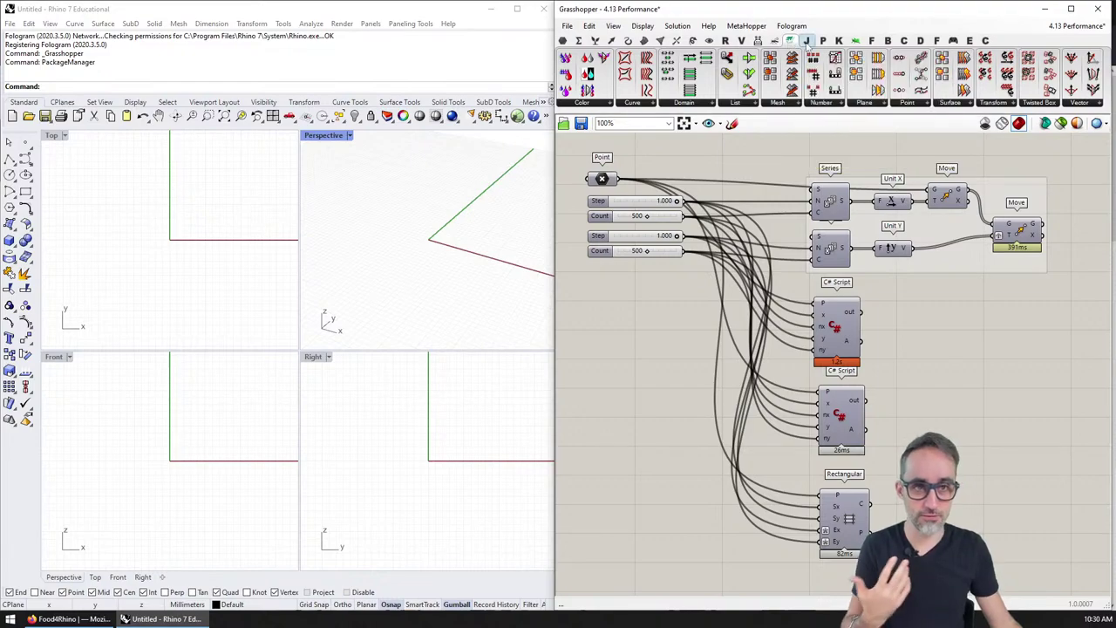
click(807, 41)
click(856, 41)
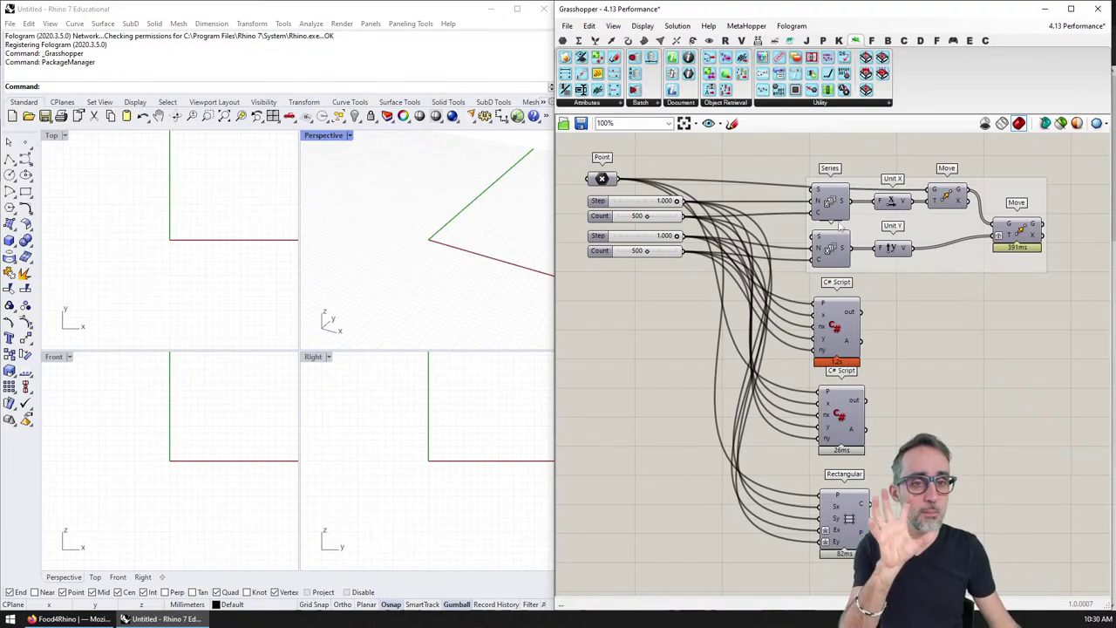
Step: Select the two Series components in the grouped part of the definition, and clear the selection
drag(792, 162, 870, 285)
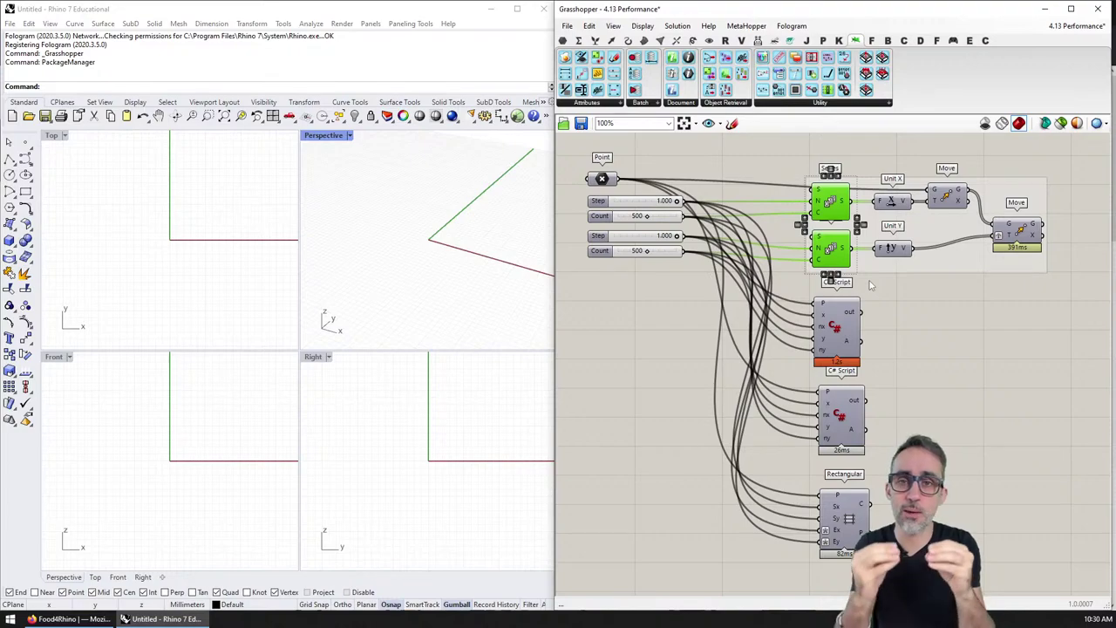
click(931, 293)
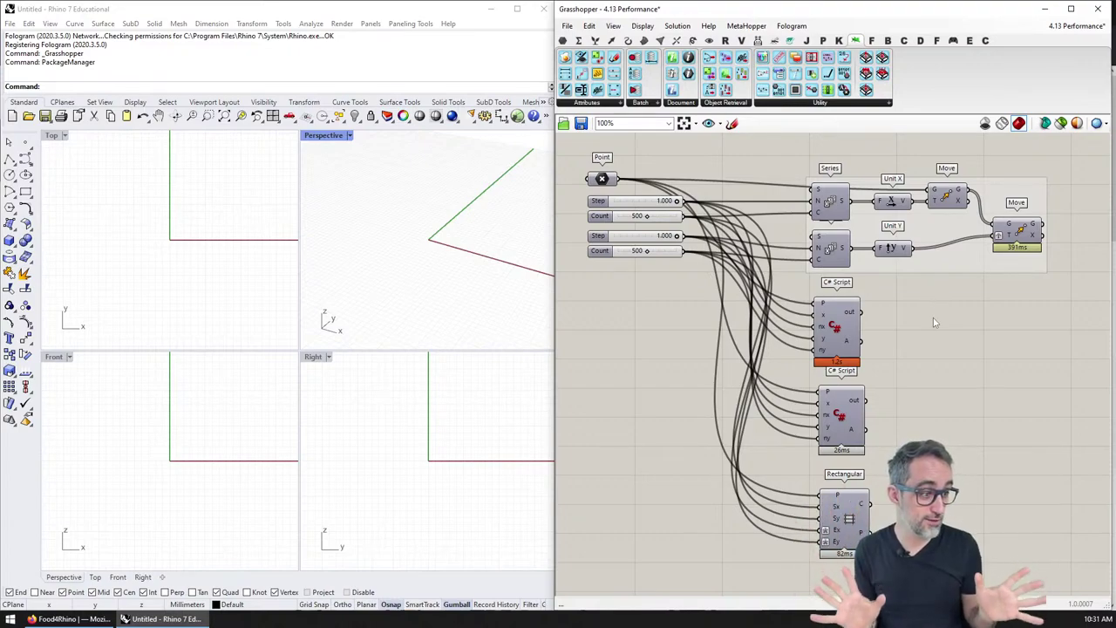
Step: Switch to Firefox, open the Pufferfish plug-in's page from food4Rhino's sponsored apps, and read its description
click(70, 618)
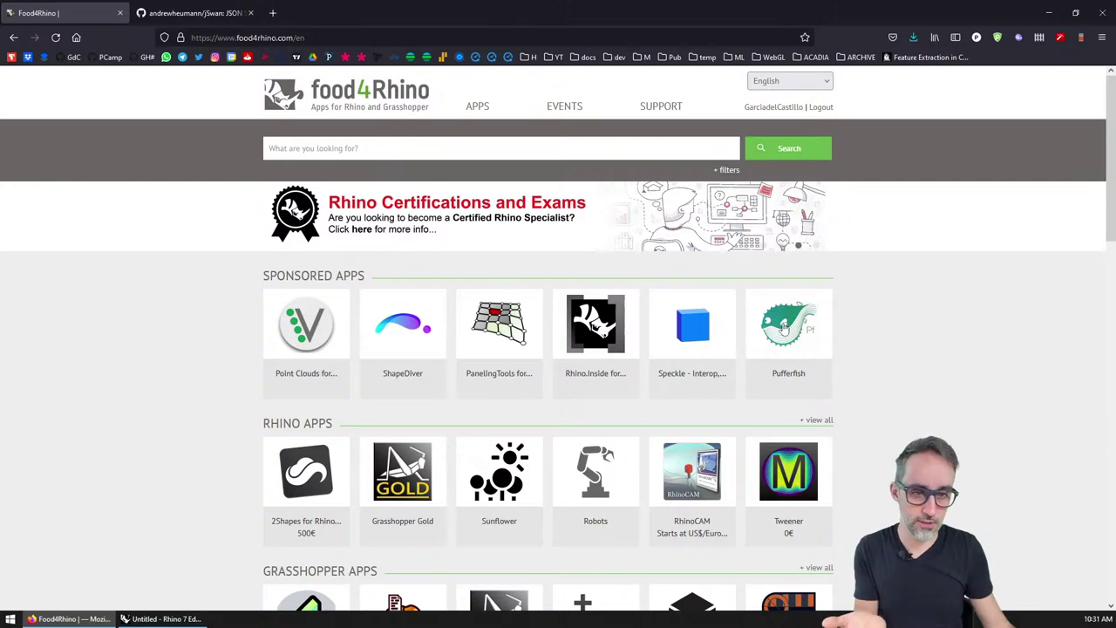
click(784, 329)
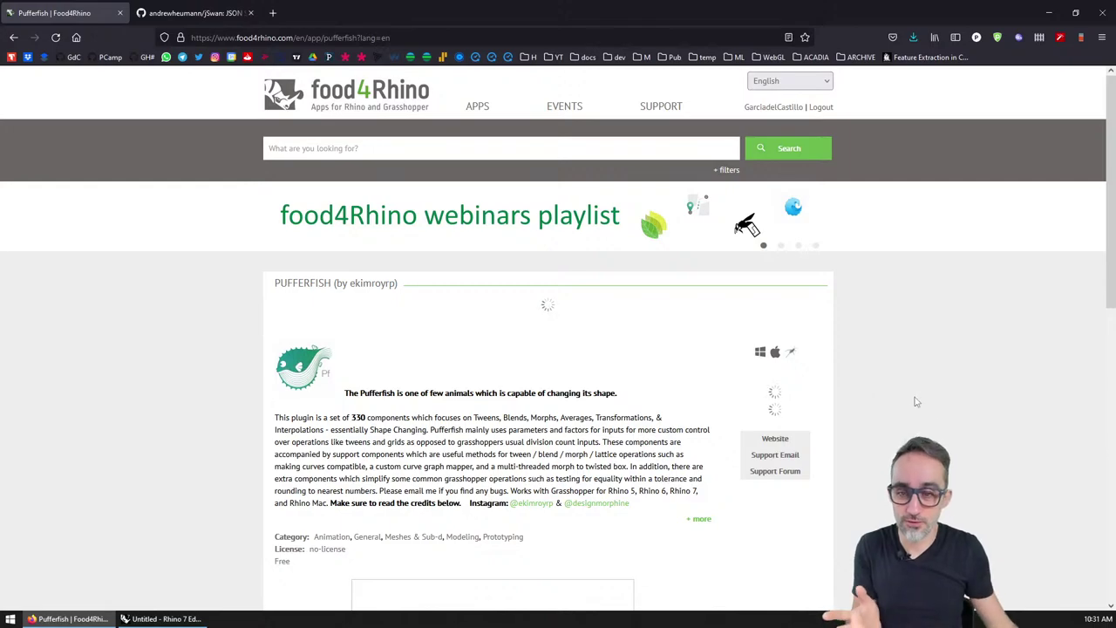
scroll(867, 383, down, 2)
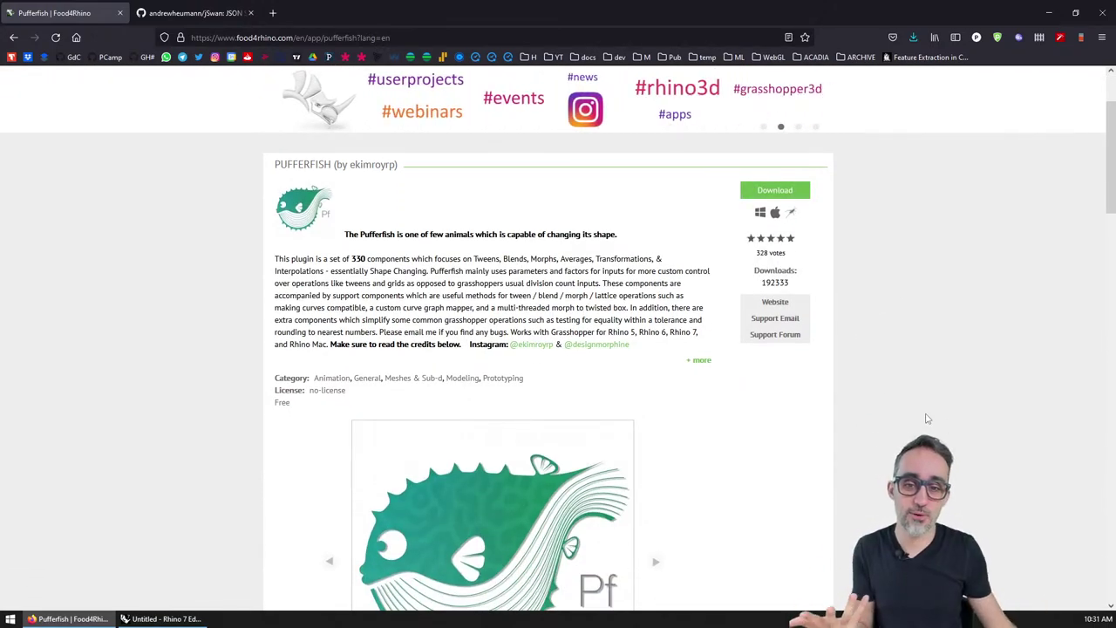
scroll(938, 424, down, 1)
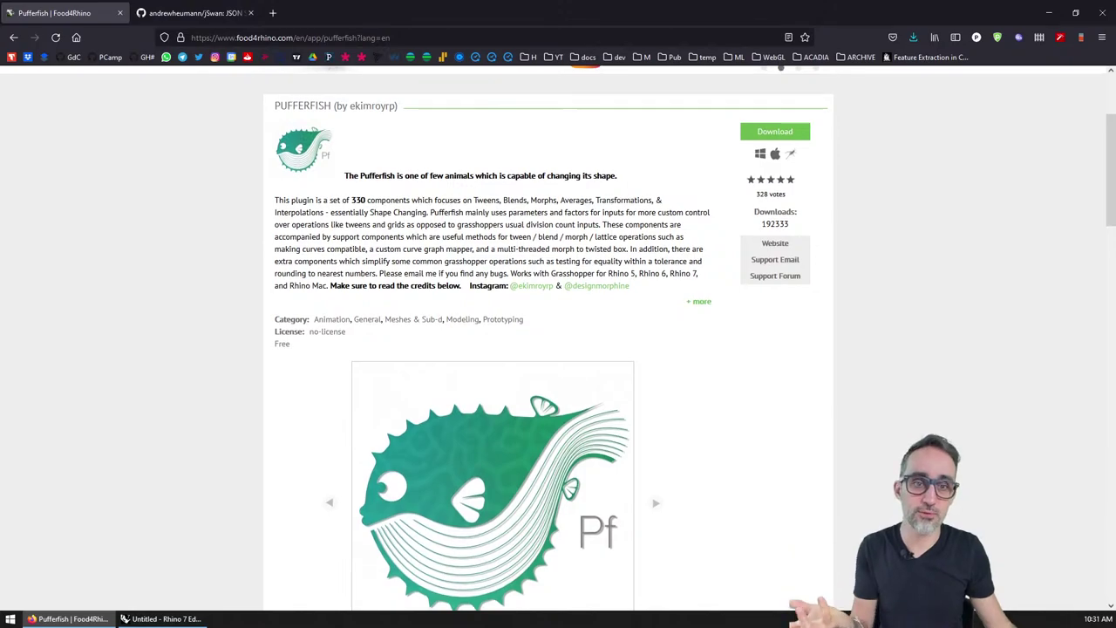
scroll(558, 349, up, 1)
Step: Switch to Rhino and look through Pufferfish's component categories in Grasshopper, including List, Point and Surface
click(201, 619)
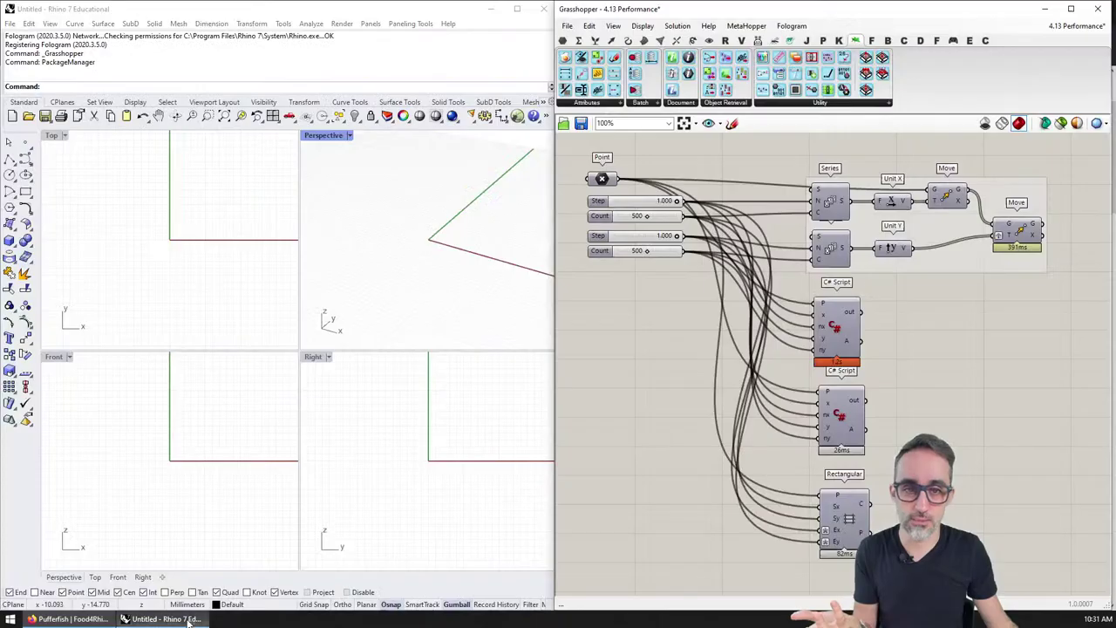
click(791, 40)
click(736, 103)
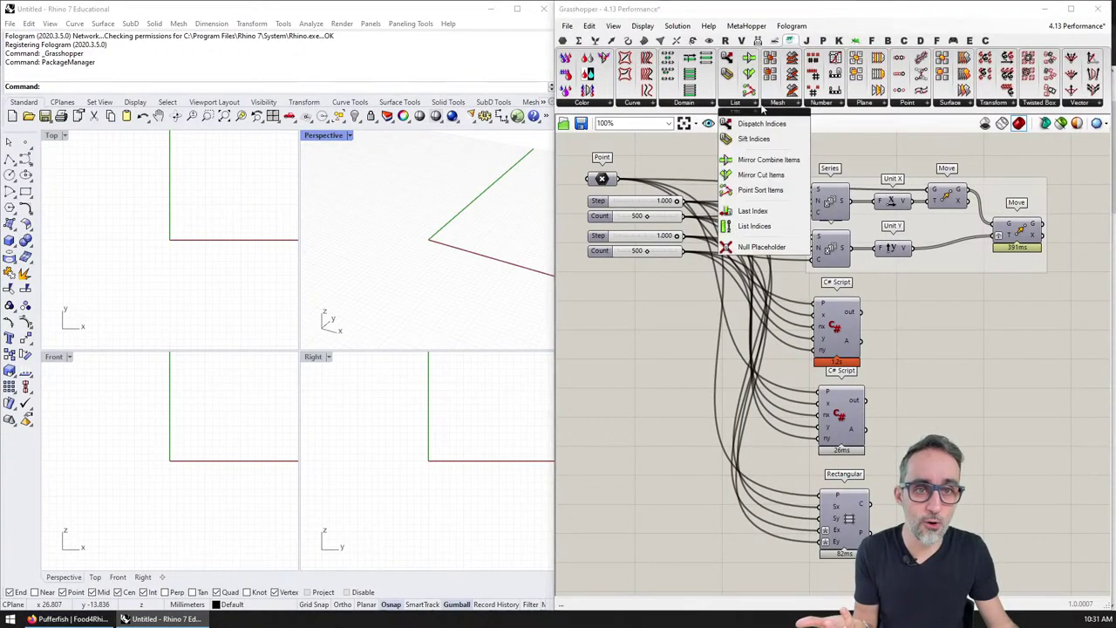
mouse_move(870, 104)
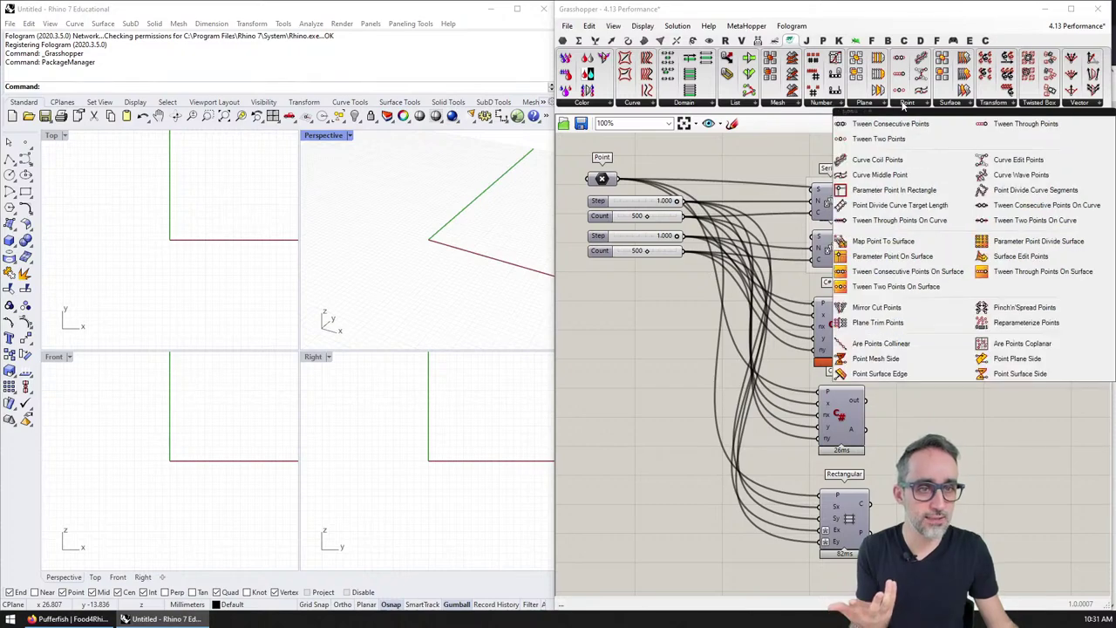
mouse_move(954, 107)
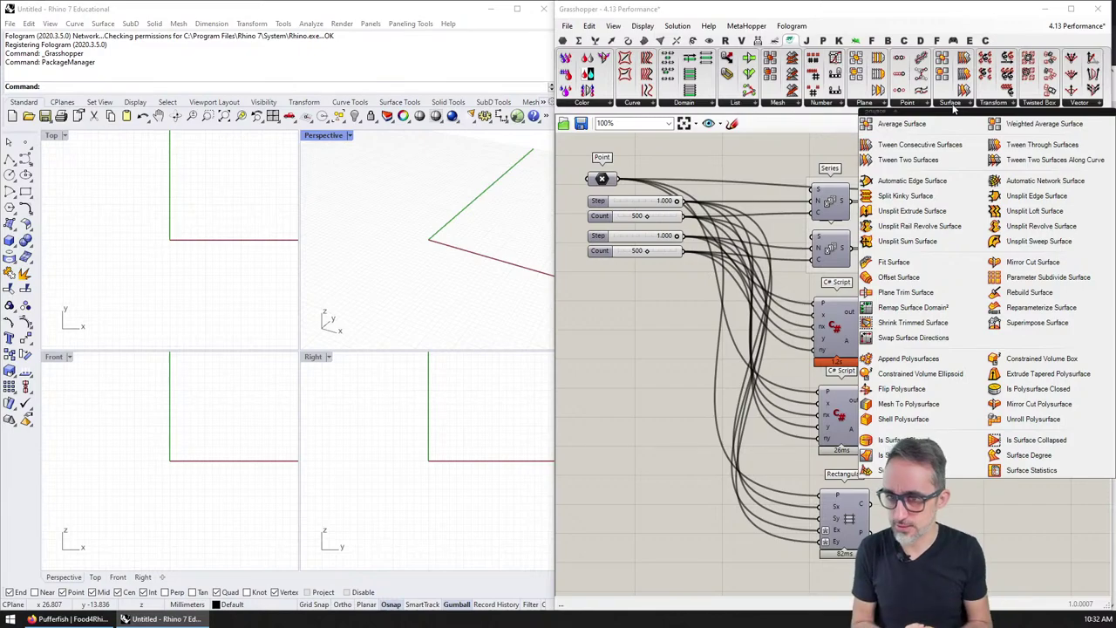
Step: Repeat the PackageManager command in Rhino to view the online packages, and close the dialog without installing anything
click(322, 58)
key(Up)
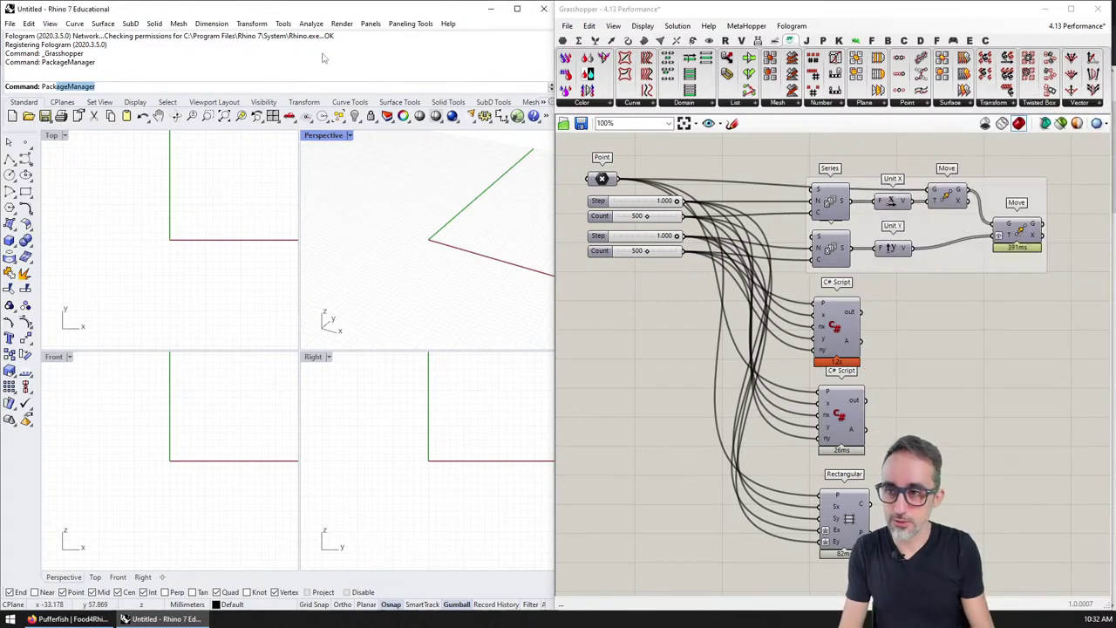
key(Return)
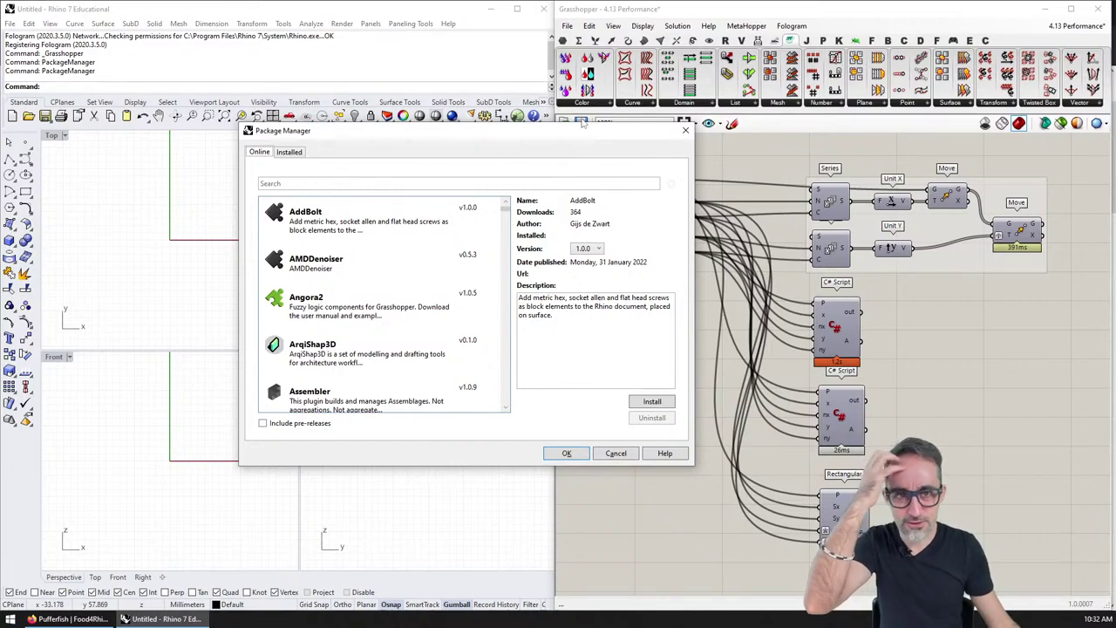
click(685, 130)
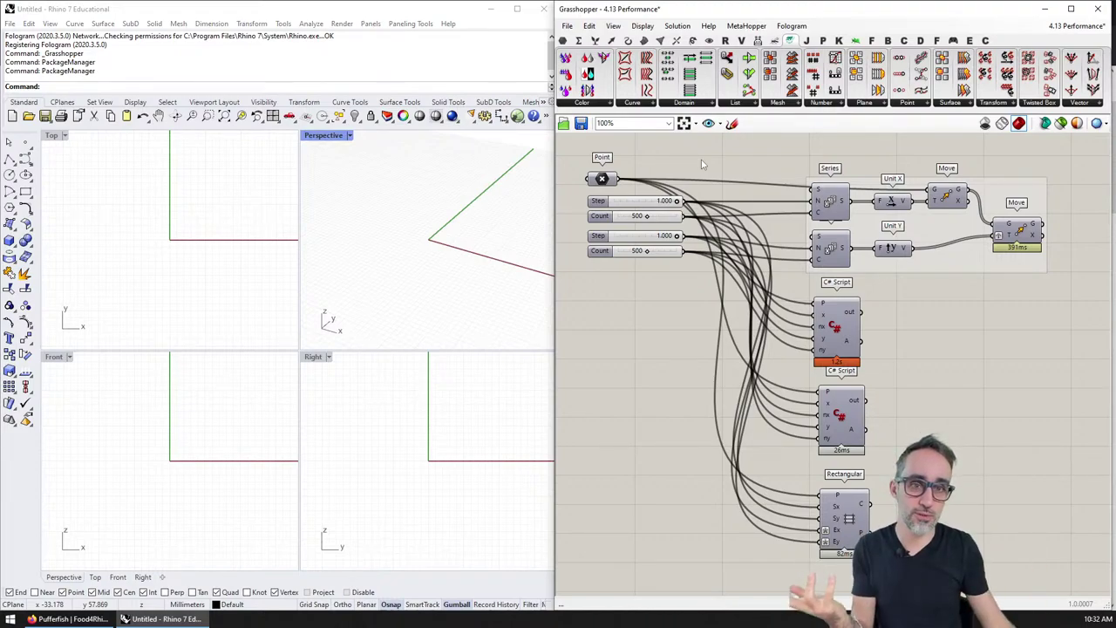
Step: Switch to Firefox and bring up the jSwan GitHub repository
click(69, 618)
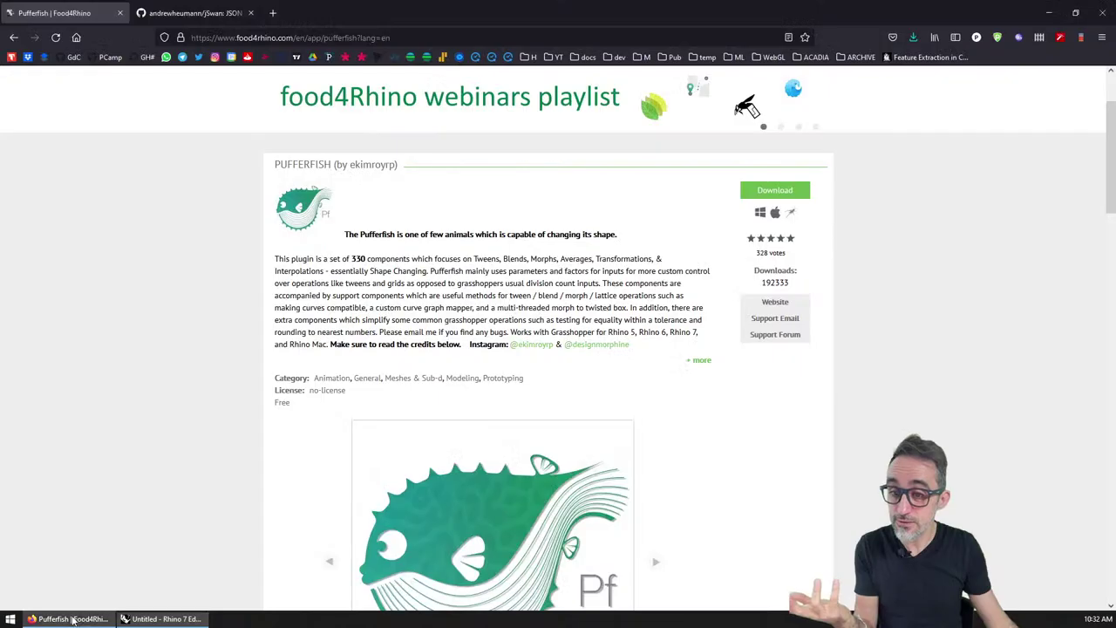
click(194, 13)
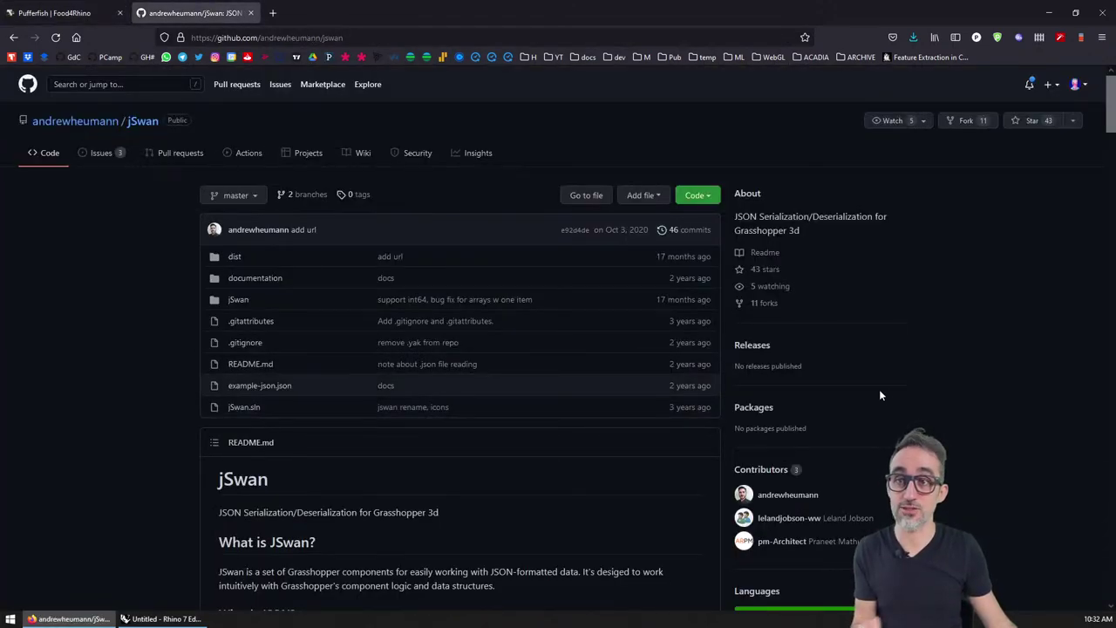